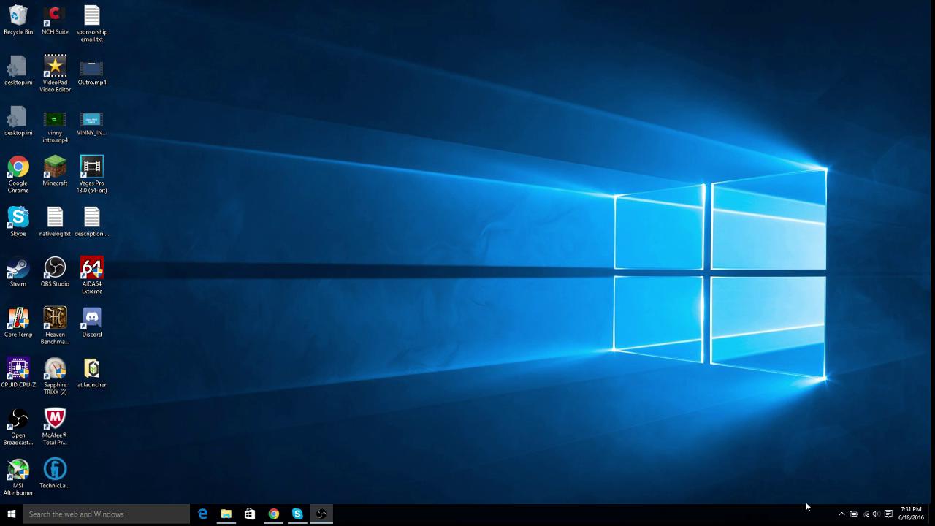
# - Reveal the hidden tray icons and bring up the Radeon icon's menu
pyautogui.click(841, 515)
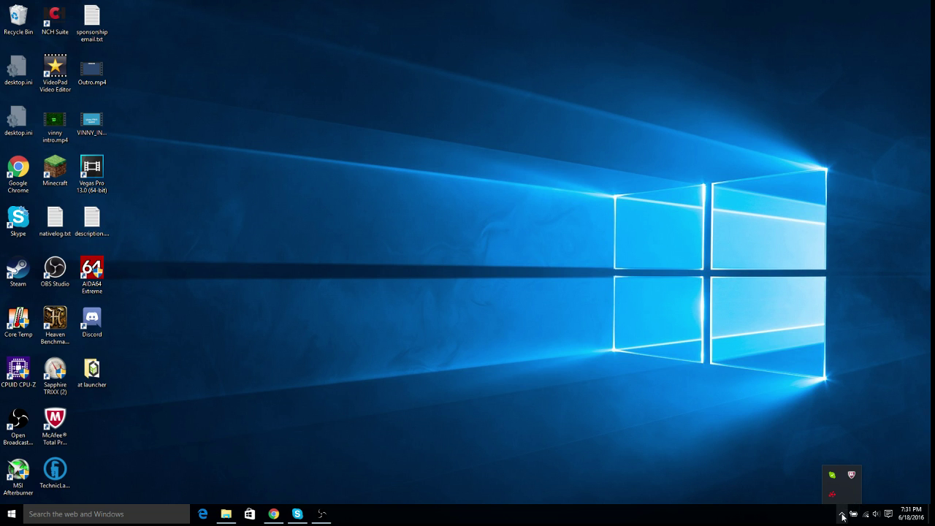
pyautogui.click(842, 517)
pyautogui.click(842, 516)
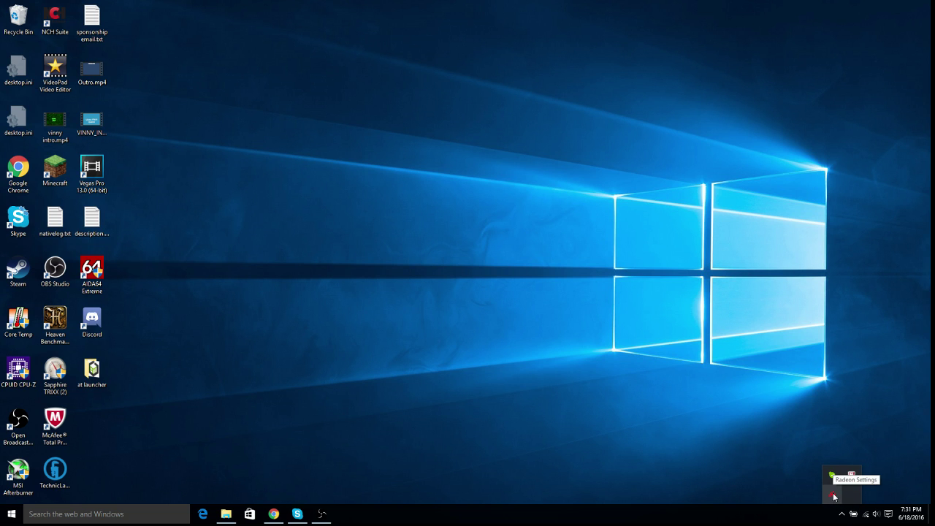
pyautogui.rightClick(836, 497)
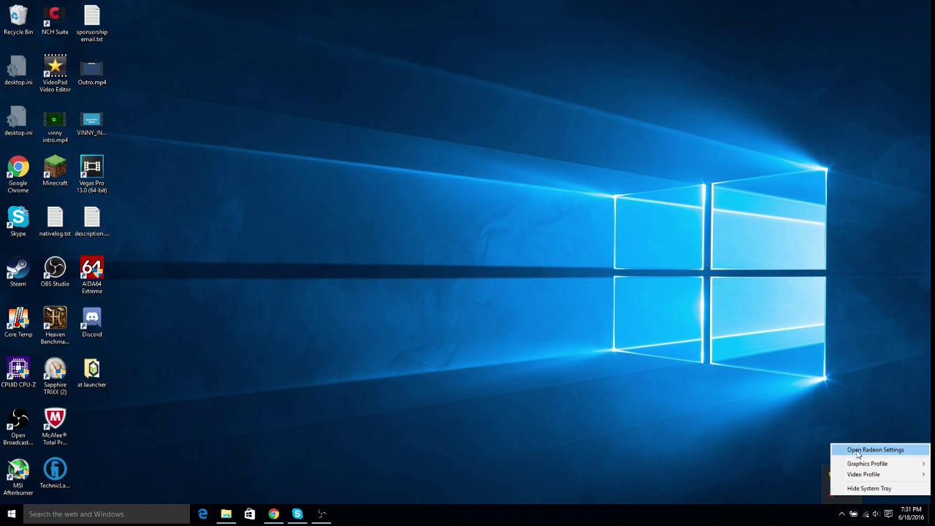
# - Launch Radeon Settings and reach the Global OverDrive page under Gaming's Global Settings
pyautogui.click(859, 451)
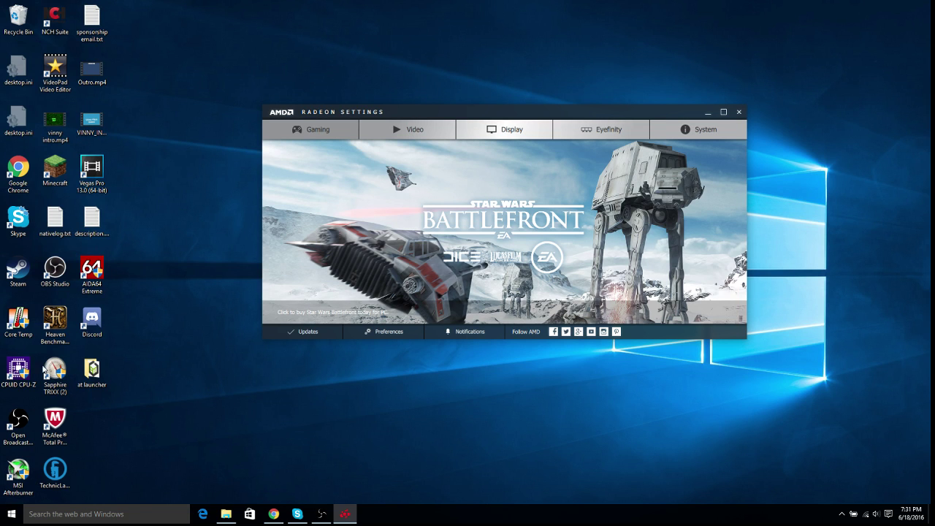
pyautogui.click(314, 128)
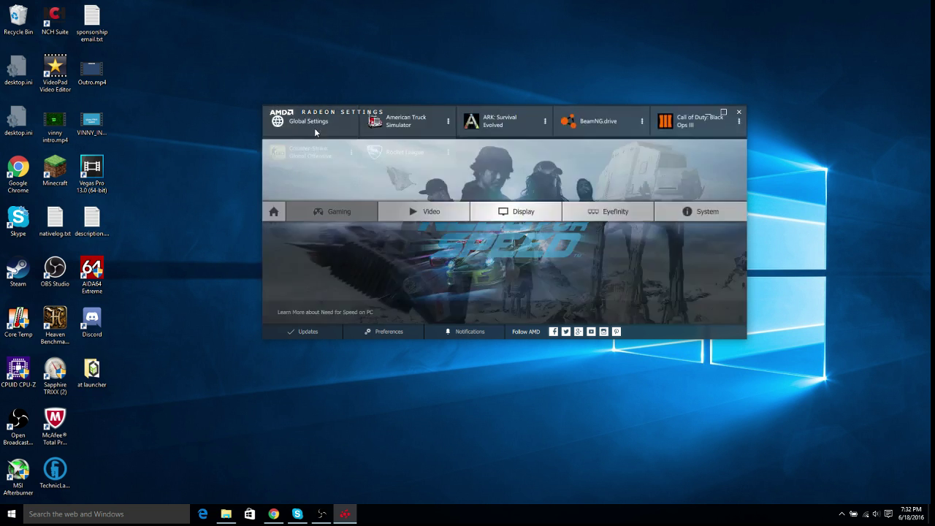
pyautogui.click(282, 323)
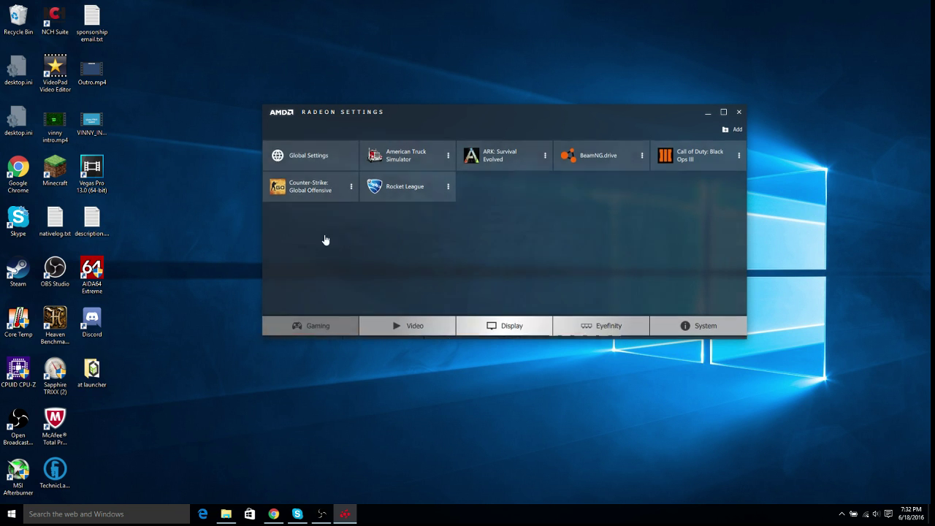
pyautogui.click(317, 130)
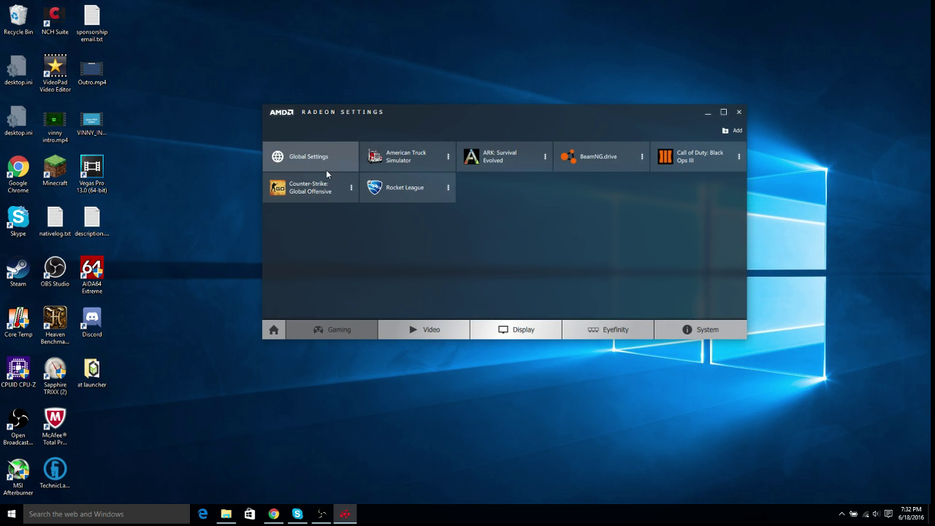
pyautogui.click(313, 157)
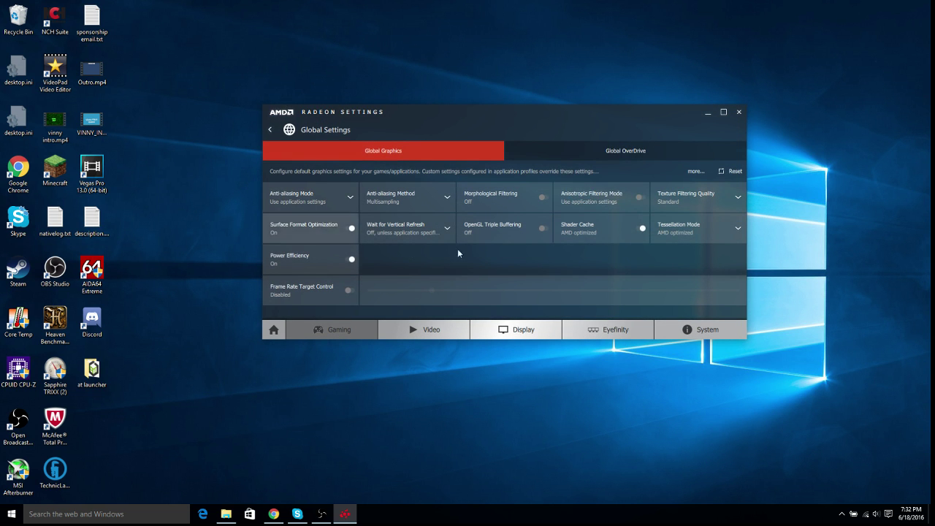
pyautogui.click(627, 152)
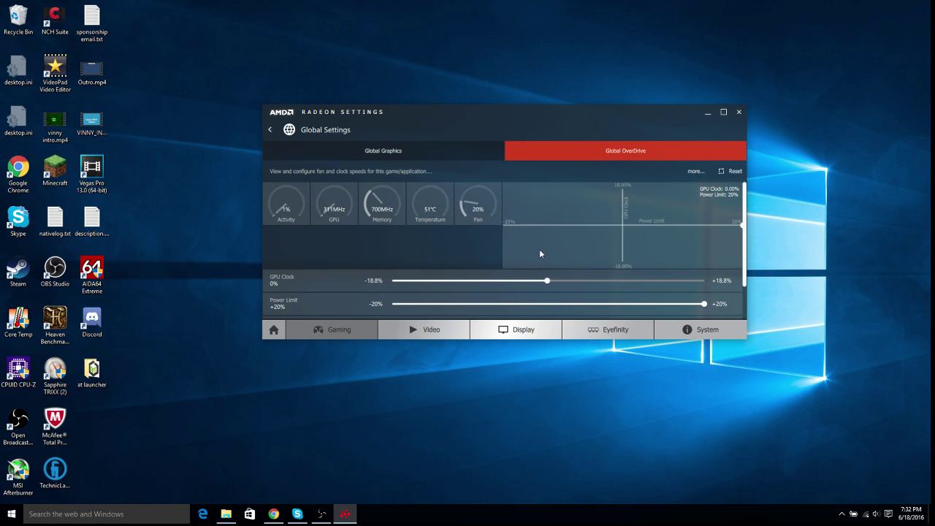
# - Raise the GPU Power Limit slider to +20% and apply it
pyautogui.scroll(-1, 538, 263)
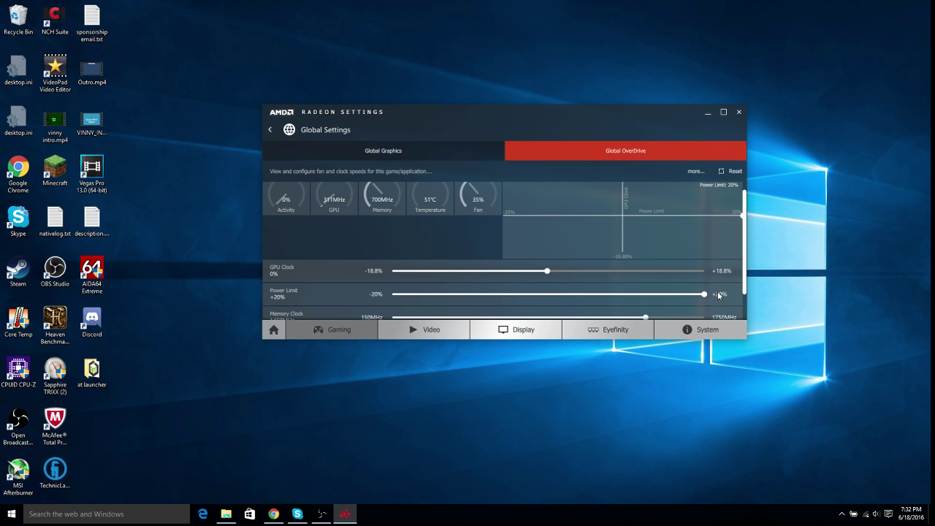
pyautogui.moveTo(703, 294)
pyautogui.mouseDown()
pyautogui.moveTo(548, 298)
pyautogui.moveTo(633, 297)
pyautogui.moveTo(703, 312)
pyautogui.mouseUp()
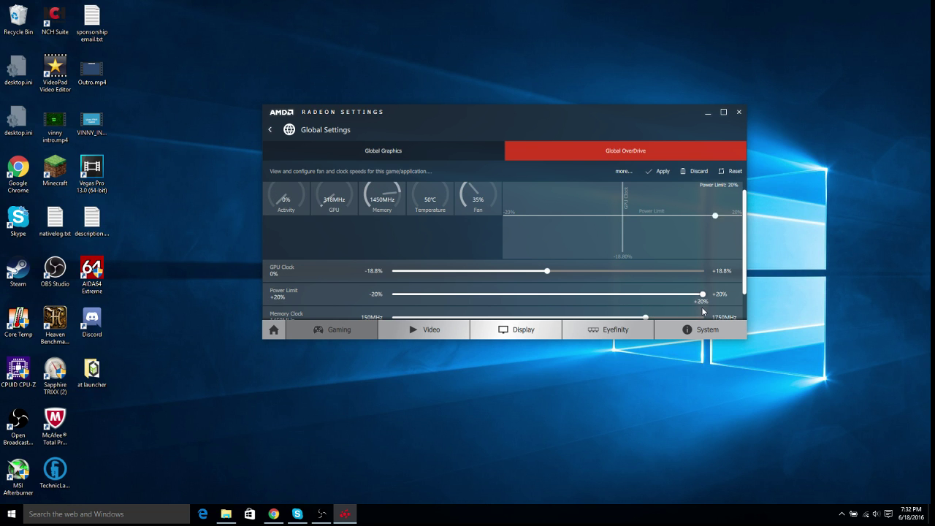
pyautogui.click(657, 172)
# - Close Radeon Settings, then move Task Manager to the main screen and enlarge its process list
pyautogui.click(740, 112)
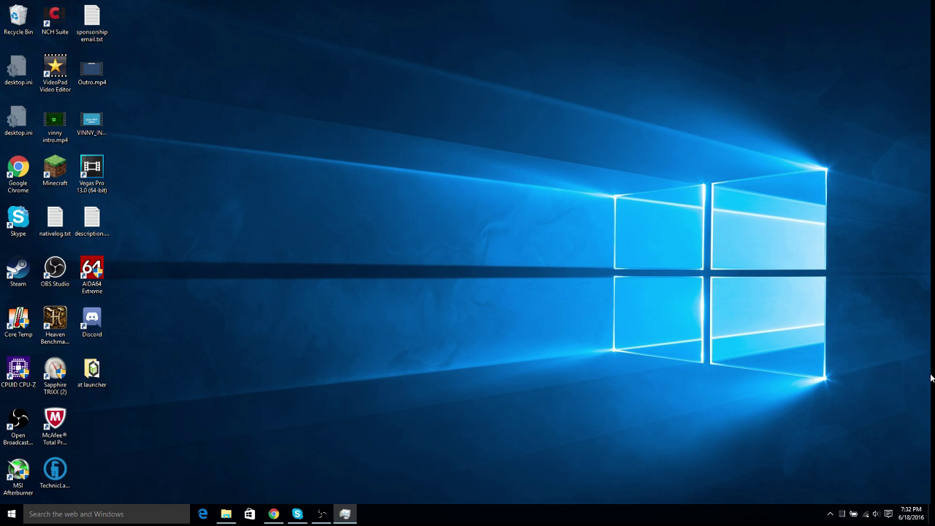
pyautogui.moveTo(934, 187); pyautogui.dragTo(458, 176)
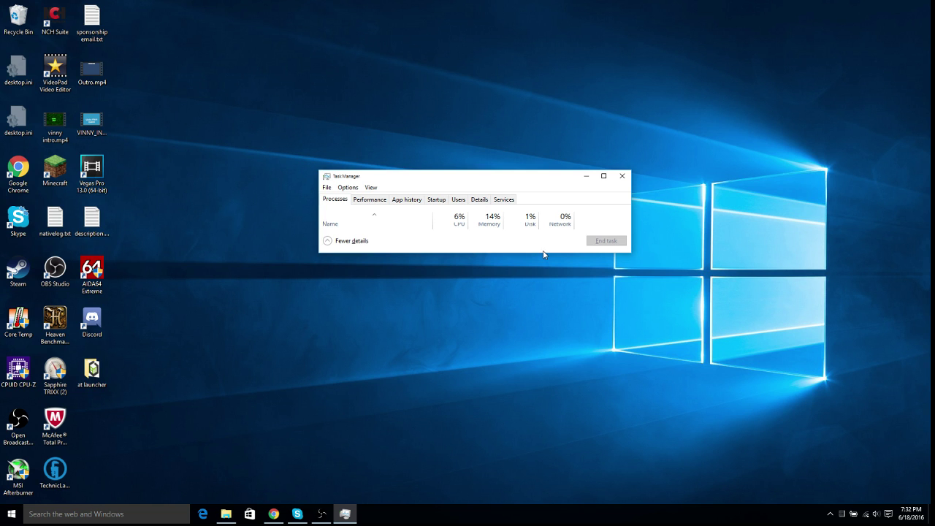
pyautogui.moveTo(543, 253); pyautogui.dragTo(523, 360)
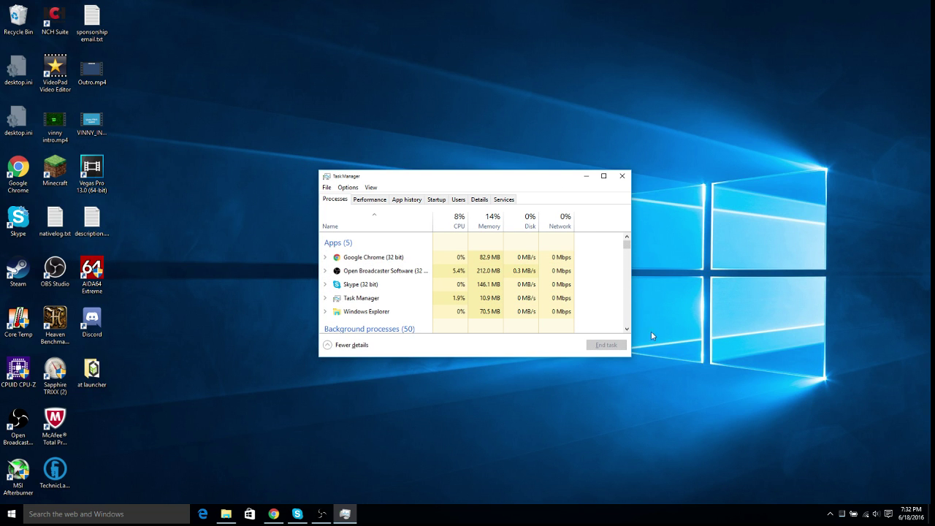
pyautogui.moveTo(631, 357); pyautogui.dragTo(676, 407)
pyautogui.click(745, 369)
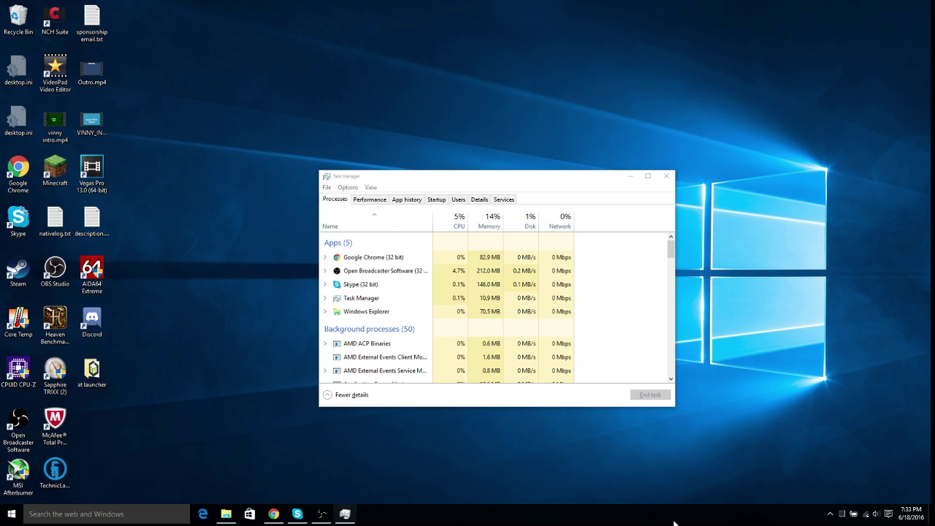
pyautogui.rightClick(299, 516)
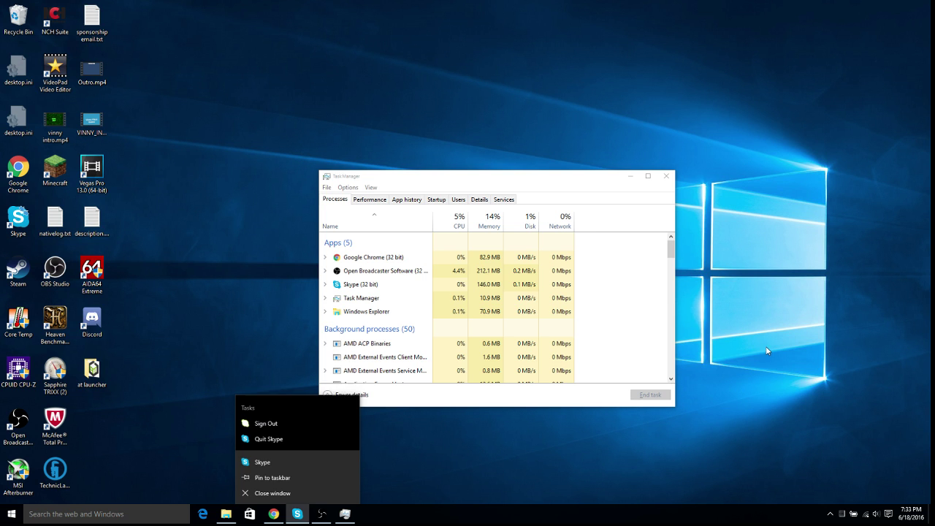
pyautogui.click(297, 462)
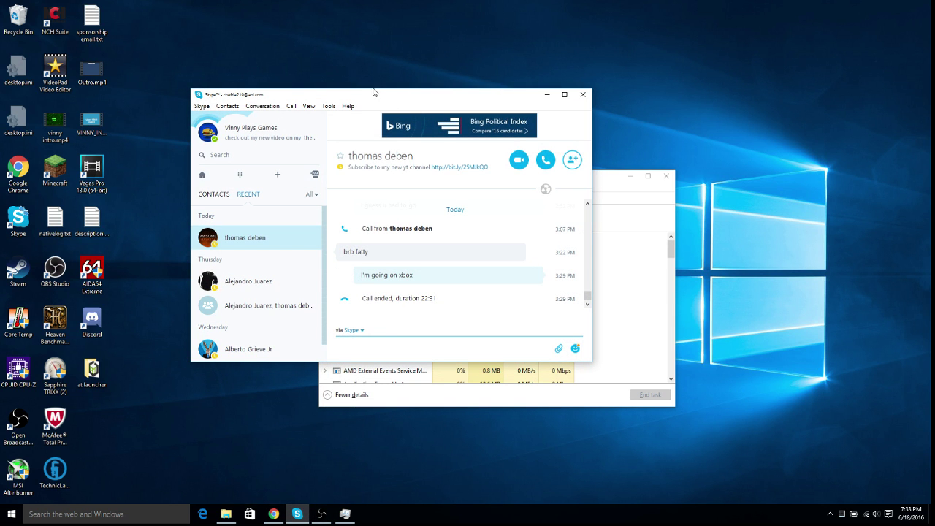
pyautogui.click(329, 107)
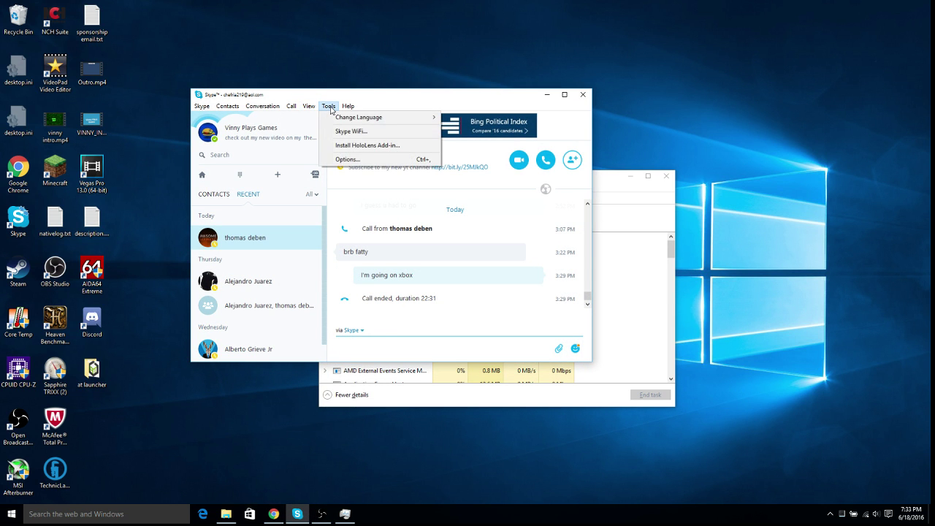
pyautogui.click(343, 159)
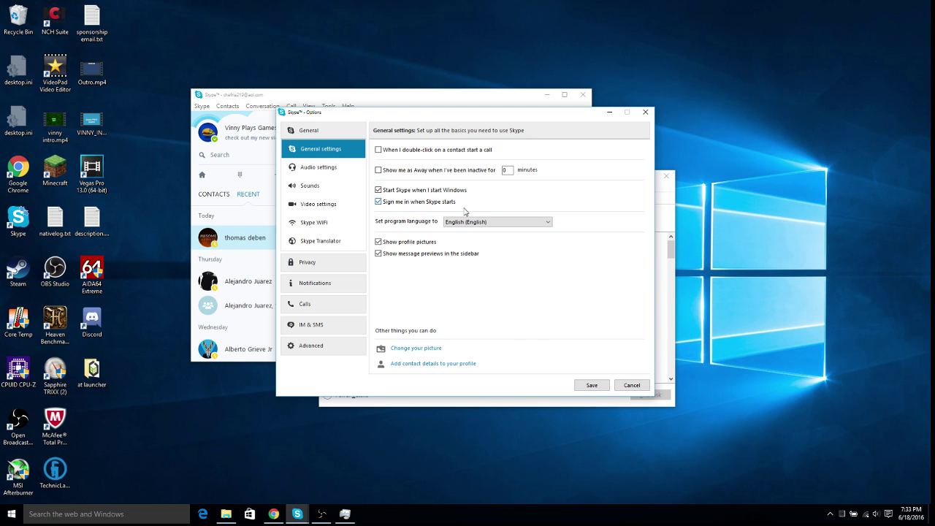
pyautogui.click(635, 388)
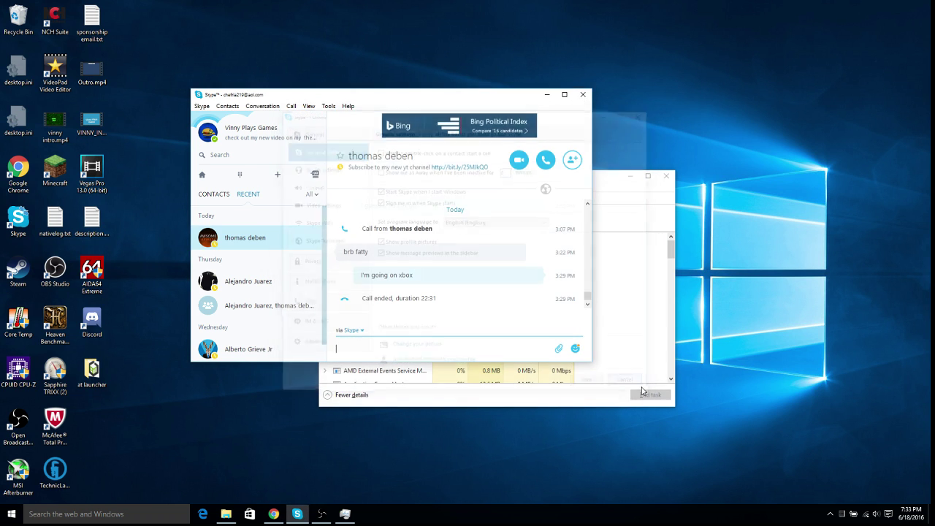
pyautogui.click(584, 95)
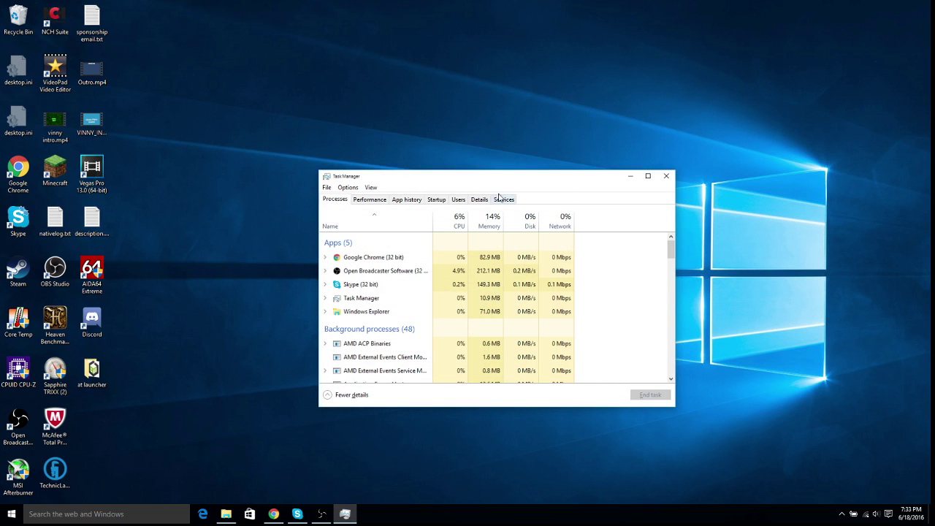
pyautogui.click(666, 176)
pyautogui.rightClick(527, 521)
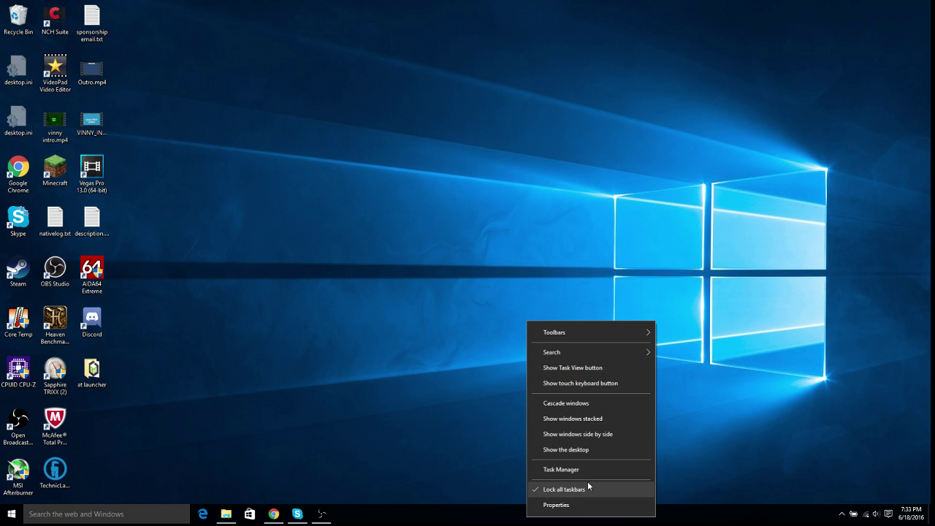
pyautogui.click(583, 470)
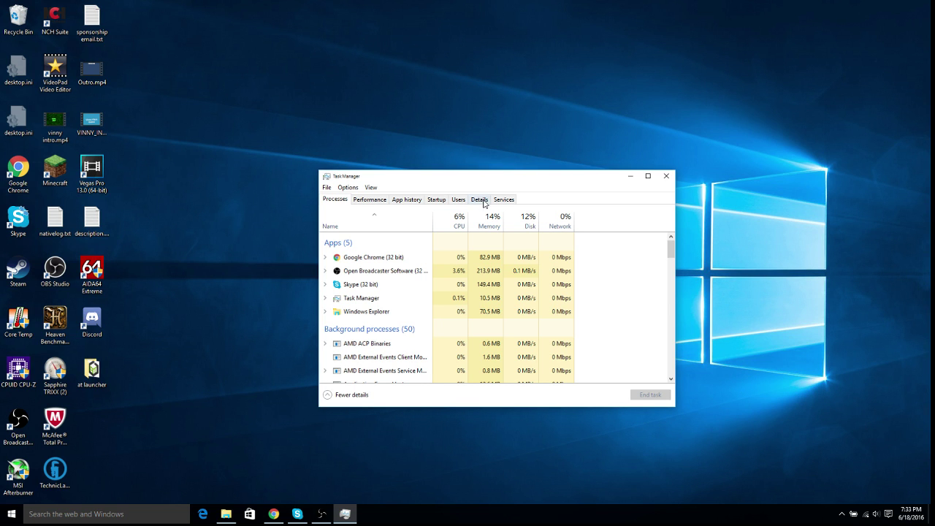
# - On the Startup tab, toggle Skype so it ends up Disabled at Windows startup
pyautogui.click(436, 201)
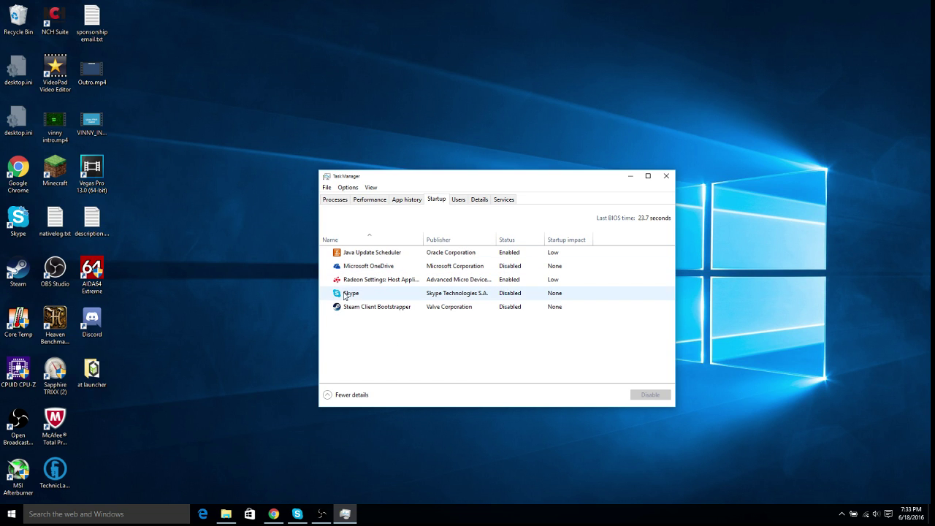
pyautogui.click(509, 296)
pyautogui.click(652, 396)
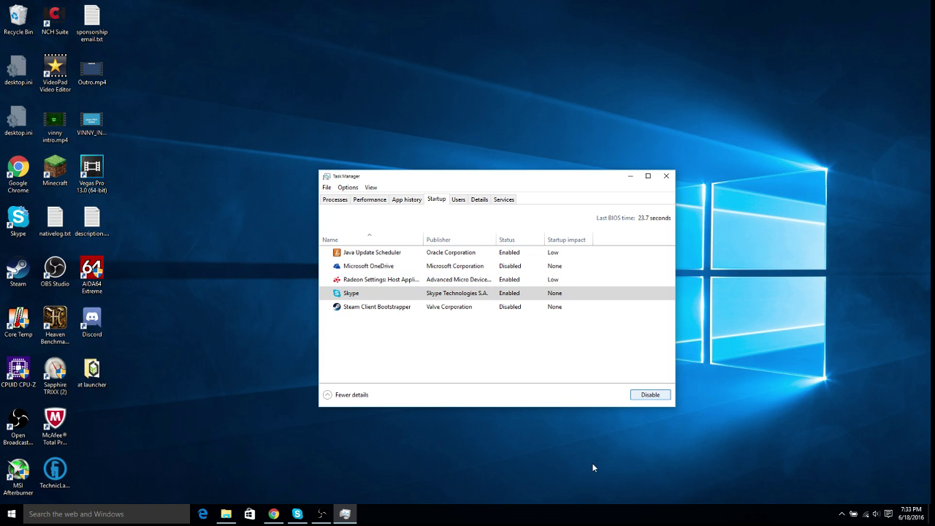
pyautogui.click(659, 397)
pyautogui.rightClick(513, 295)
pyautogui.click(486, 295)
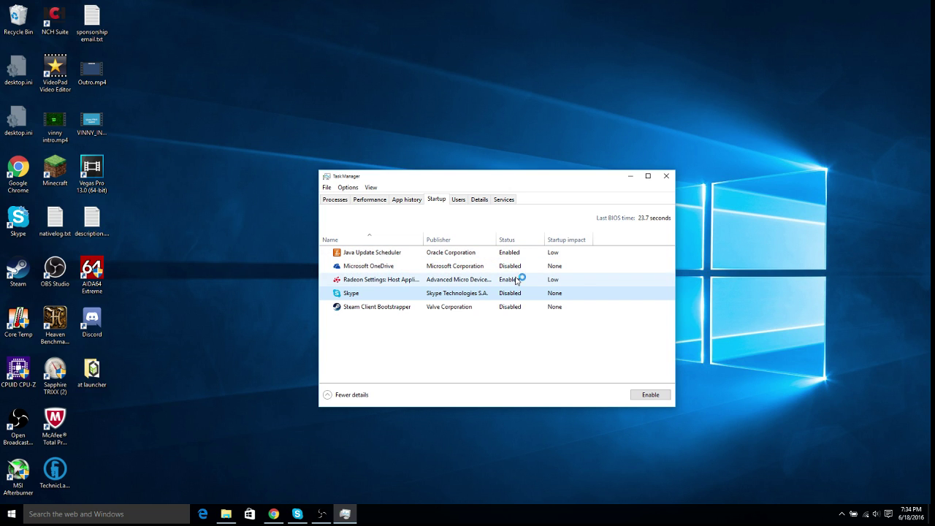
# - Browse the App history, Details, Services and Users tabs, ending on Details
pyautogui.click(407, 199)
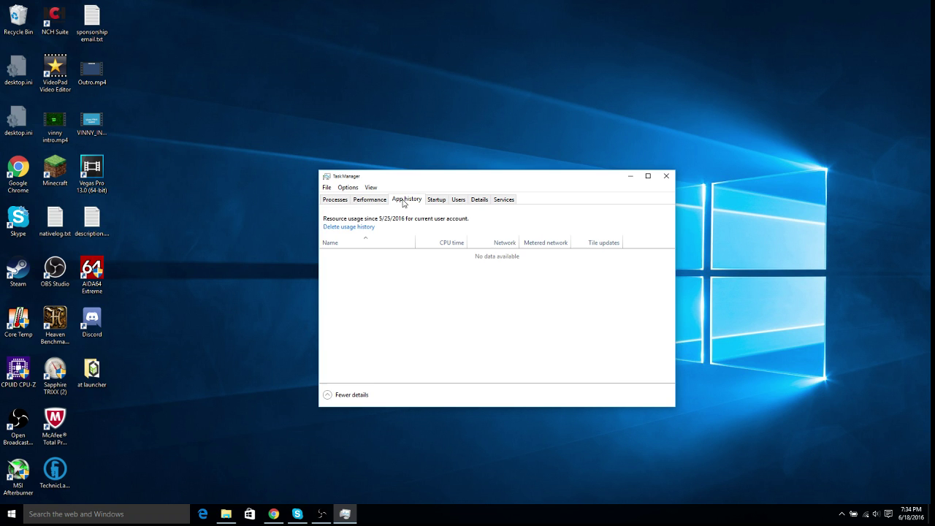
pyautogui.click(475, 200)
pyautogui.click(505, 200)
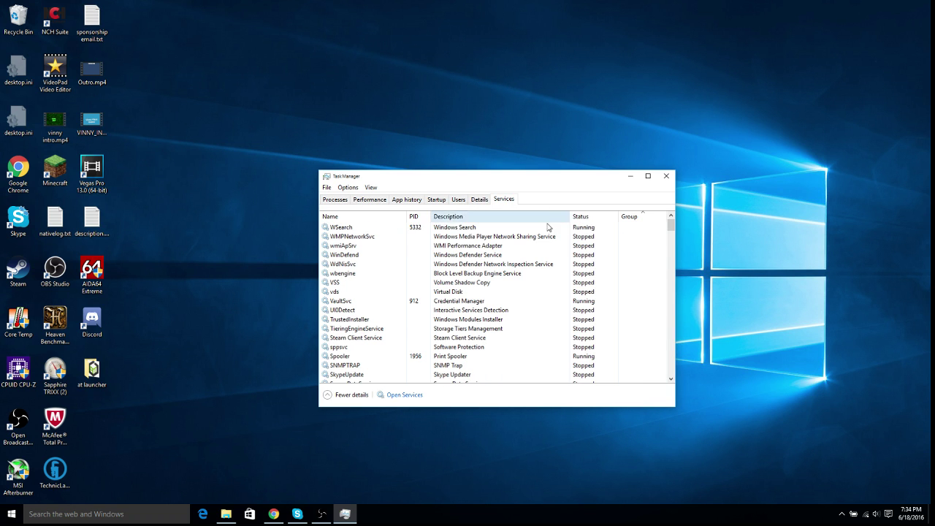
pyautogui.click(466, 200)
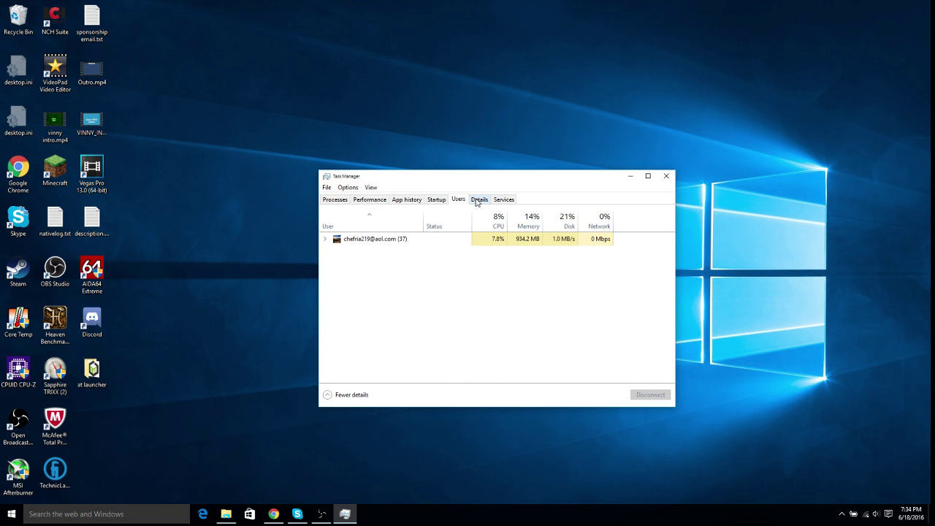
pyautogui.click(475, 201)
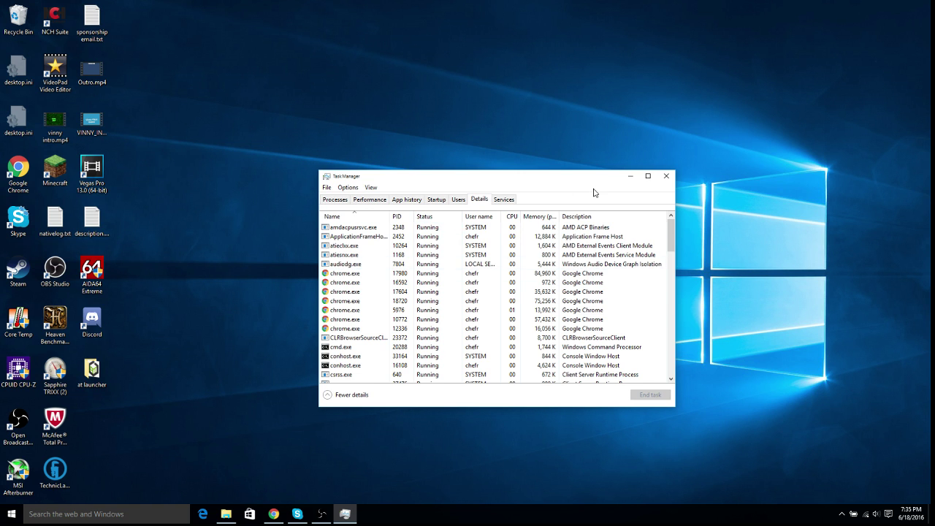
# - Close Task Manager and relaunch it by searching 'task' in Windows search
pyautogui.click(666, 176)
pyautogui.click(115, 514)
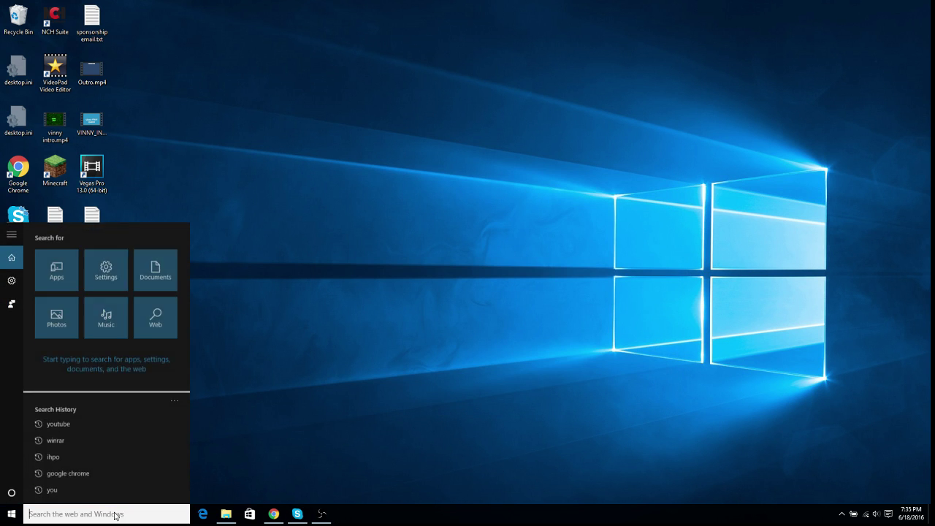
pyautogui.write('ad')
pyautogui.press('BackSpace')
pyautogui.press('BackSpace')
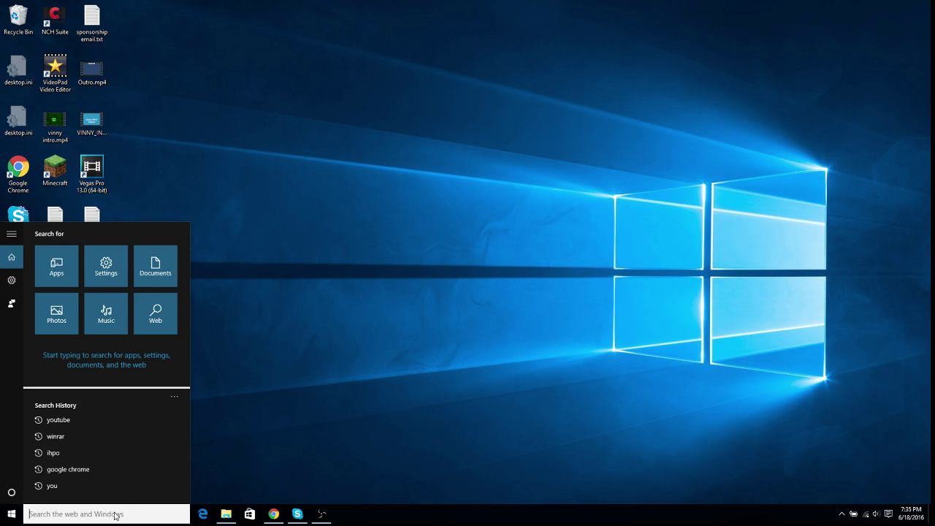
pyautogui.write('task')
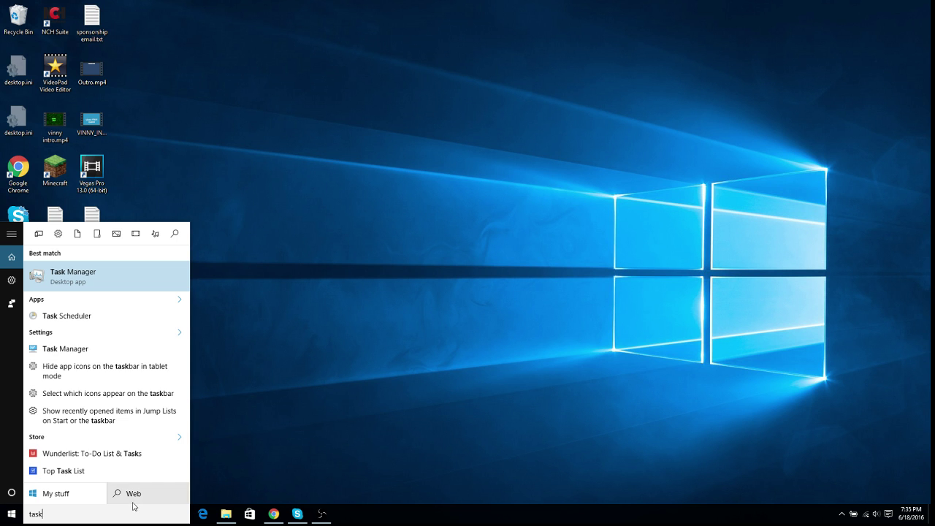
pyautogui.rightClick(123, 282)
pyautogui.click(132, 291)
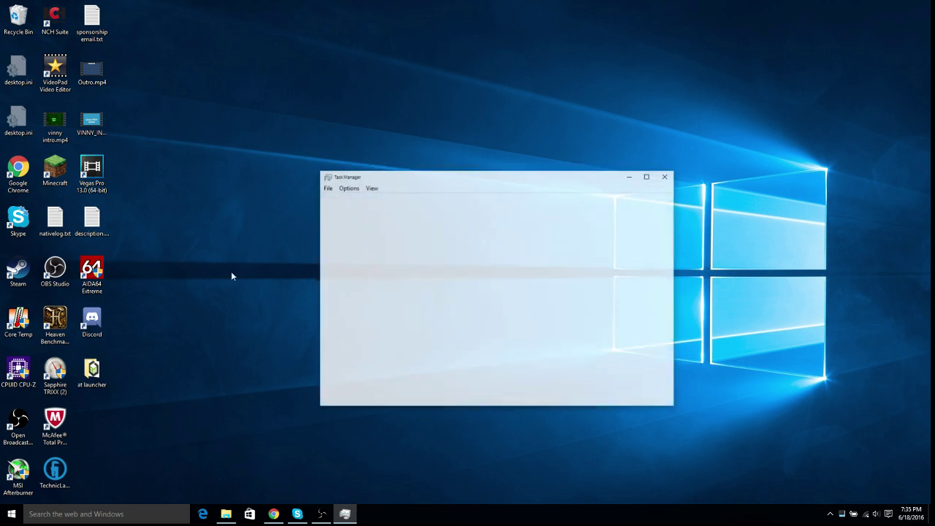
# - Move the Task Manager window up and show the Details process list
pyautogui.moveTo(451, 181); pyautogui.dragTo(459, 120)
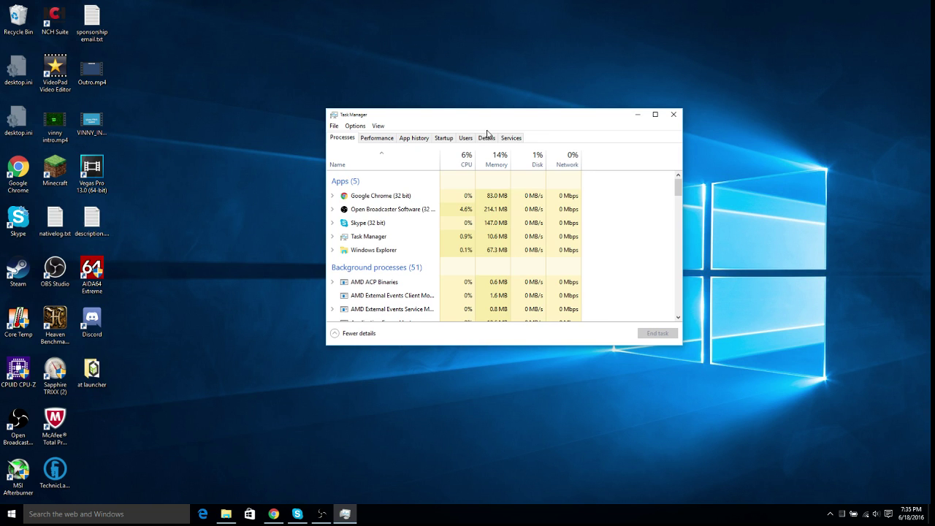
pyautogui.click(487, 138)
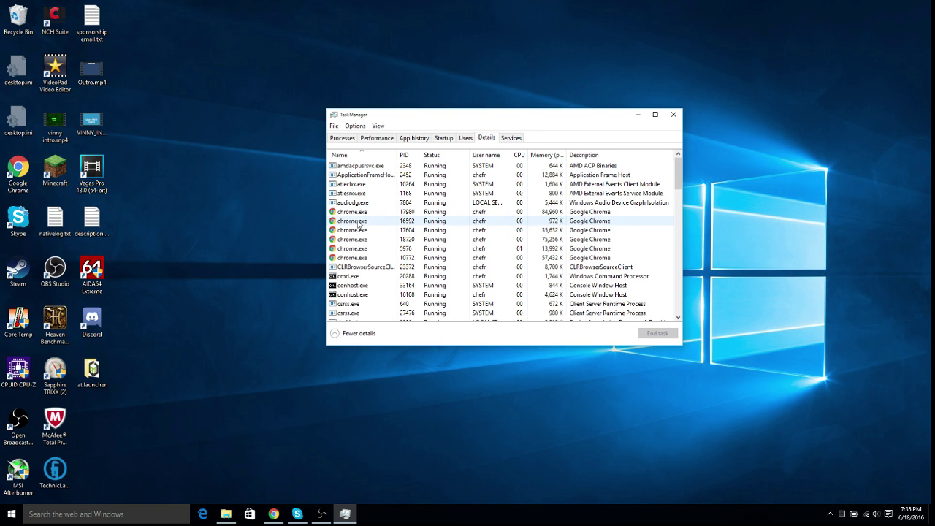
pyautogui.scroll(-2, 359, 225)
pyautogui.scroll(1, 372, 236)
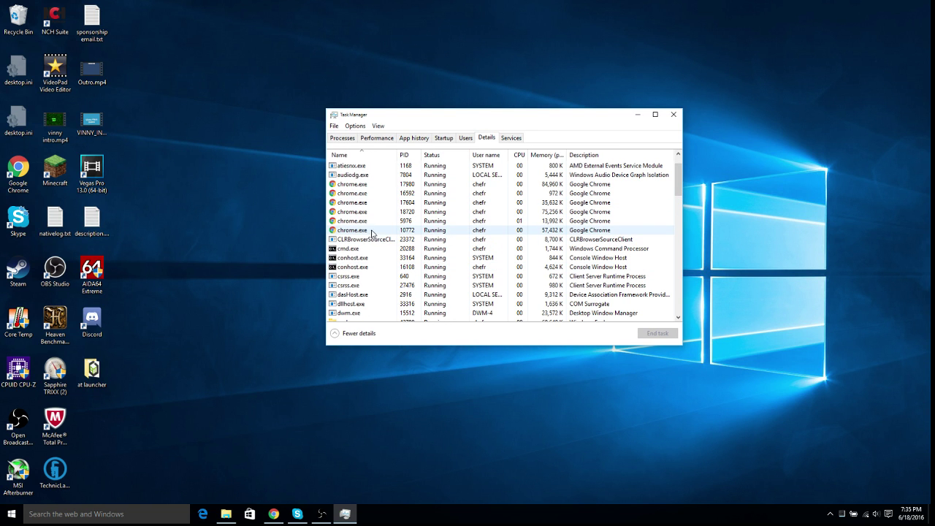
# - Check the Set priority options for chrome.exe (PID 16592) without changing them
pyautogui.rightClick(351, 196)
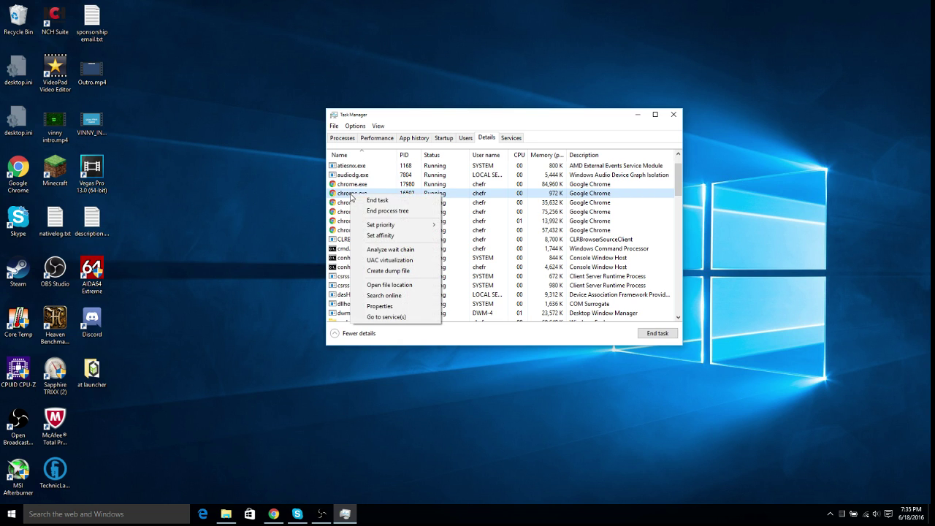
pyautogui.moveTo(390, 226)
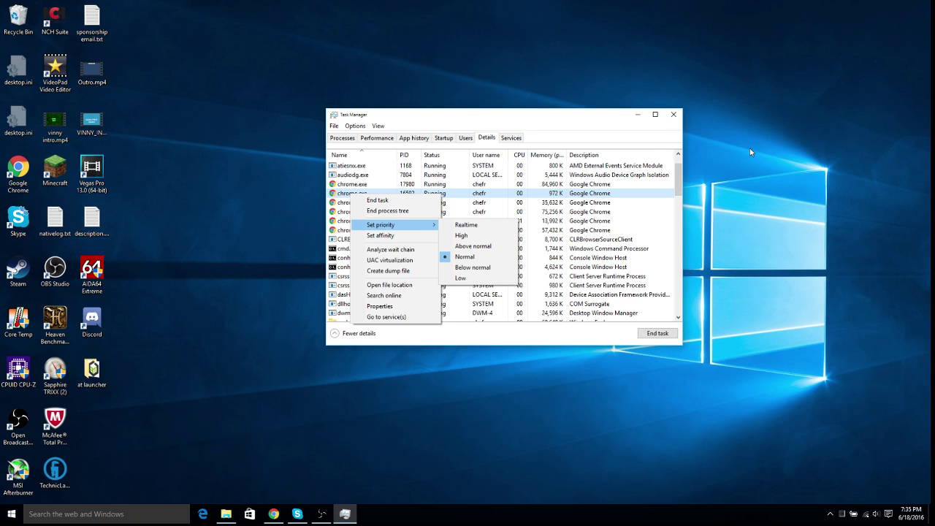
pyautogui.click(293, 243)
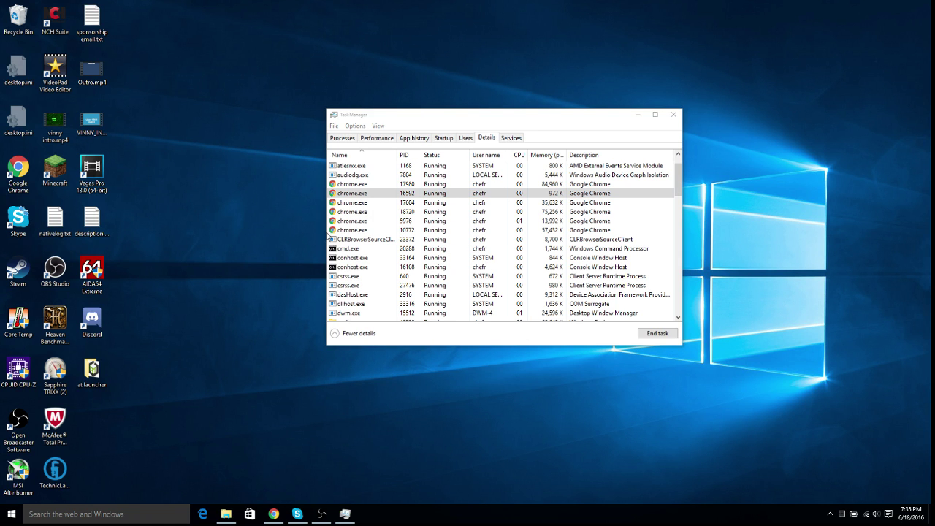
# - Close Task Manager and open McAfee Total Protection from the tray, dismissing the secure notice
pyautogui.click(673, 116)
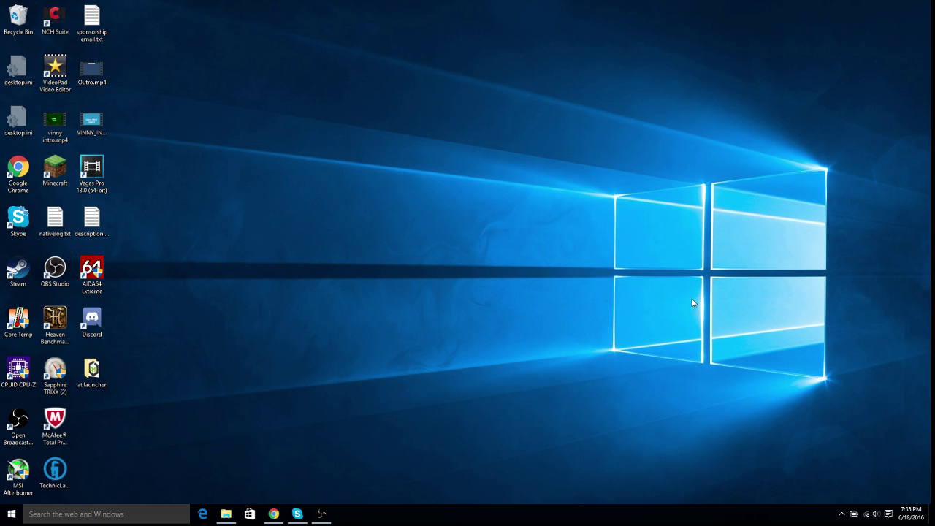
pyautogui.click(842, 513)
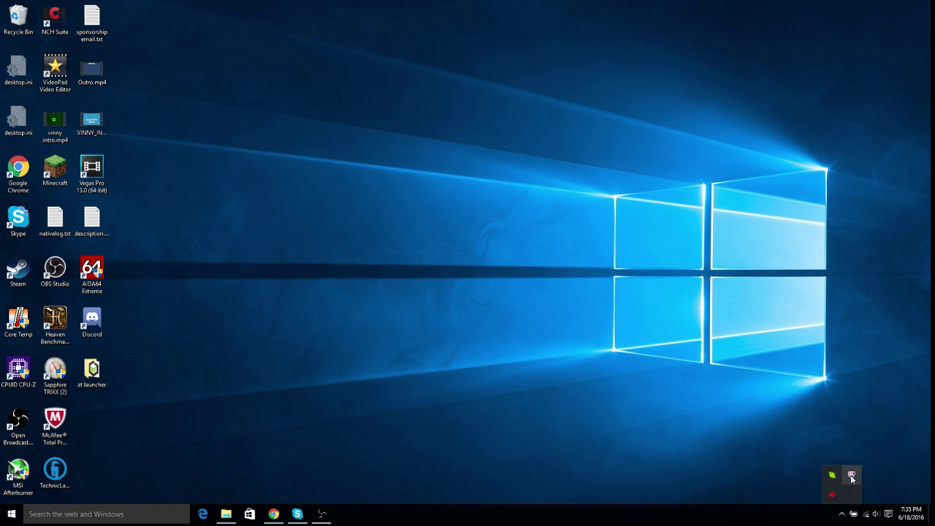
pyautogui.rightClick(852, 478)
pyautogui.click(851, 380)
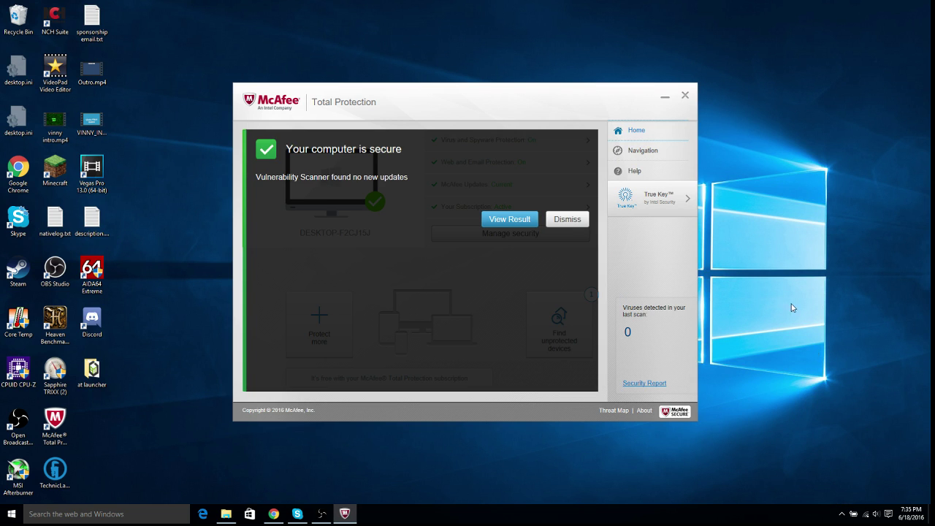
pyautogui.click(567, 221)
# - Browse McAfee's Navigation Center and Scan Your PC options, then close the main window
pyautogui.moveTo(467, 92); pyautogui.dragTo(517, 103)
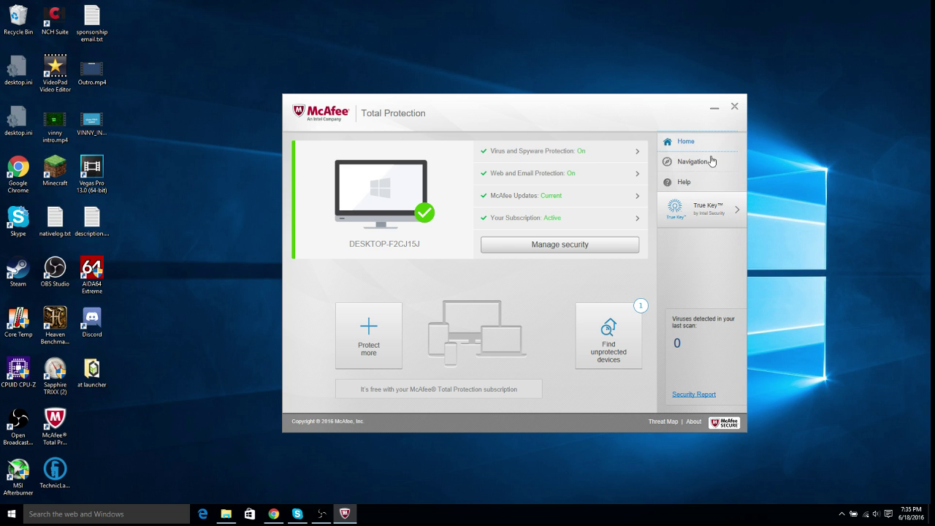
pyautogui.click(662, 166)
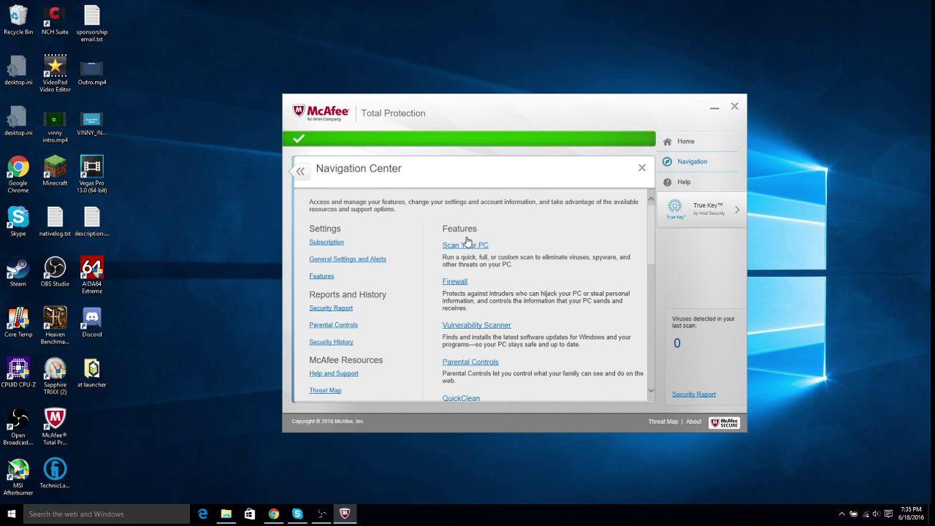
pyautogui.scroll(-1, 468, 232)
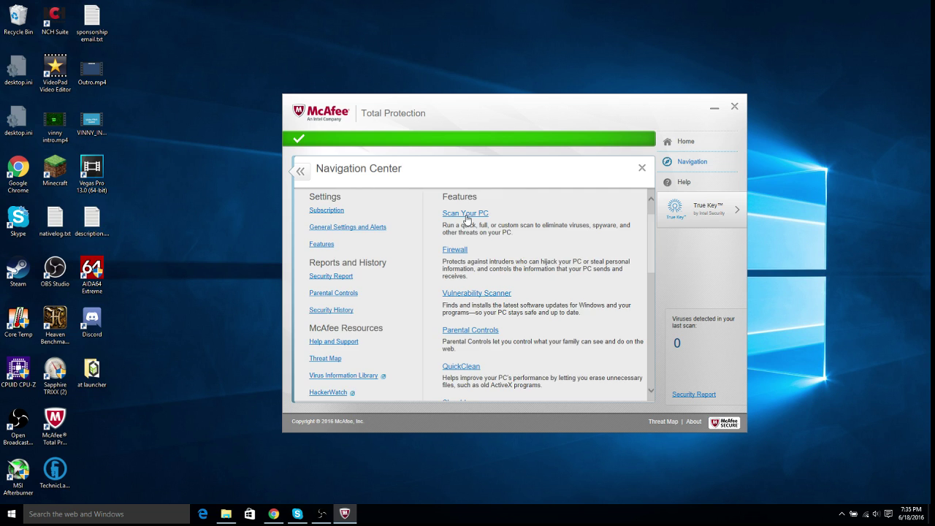
pyautogui.click(467, 218)
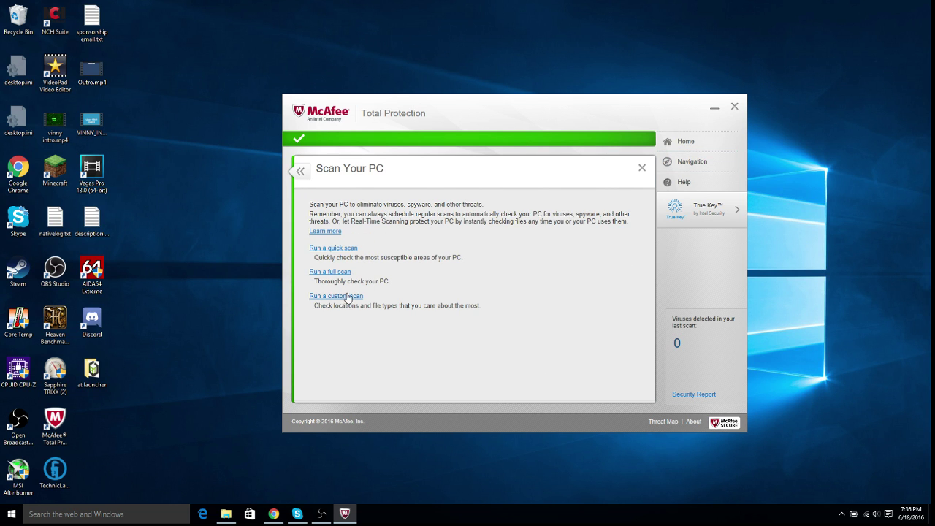
pyautogui.click(301, 173)
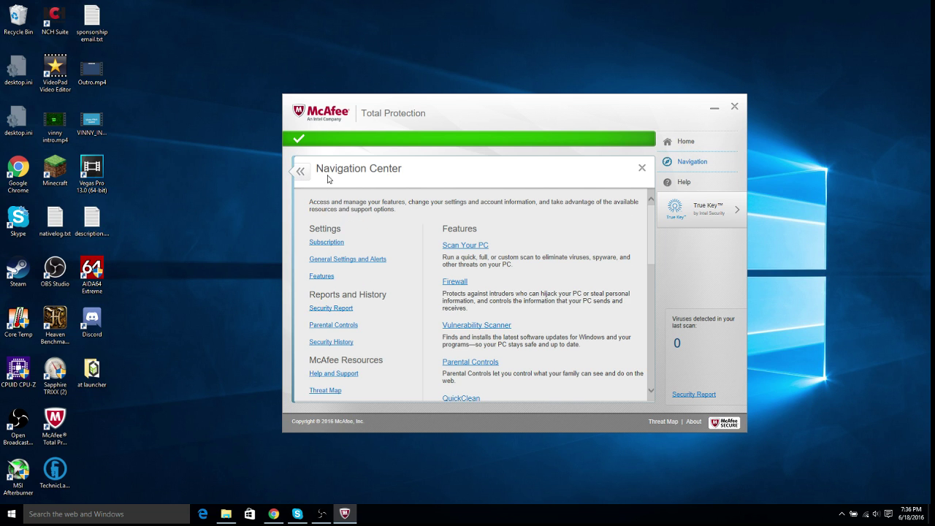
pyautogui.click(301, 172)
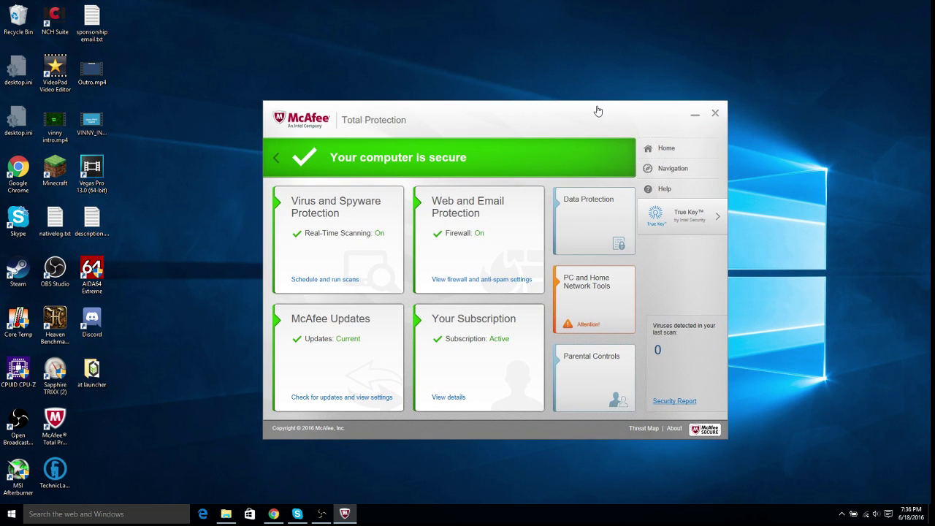
pyautogui.click(711, 112)
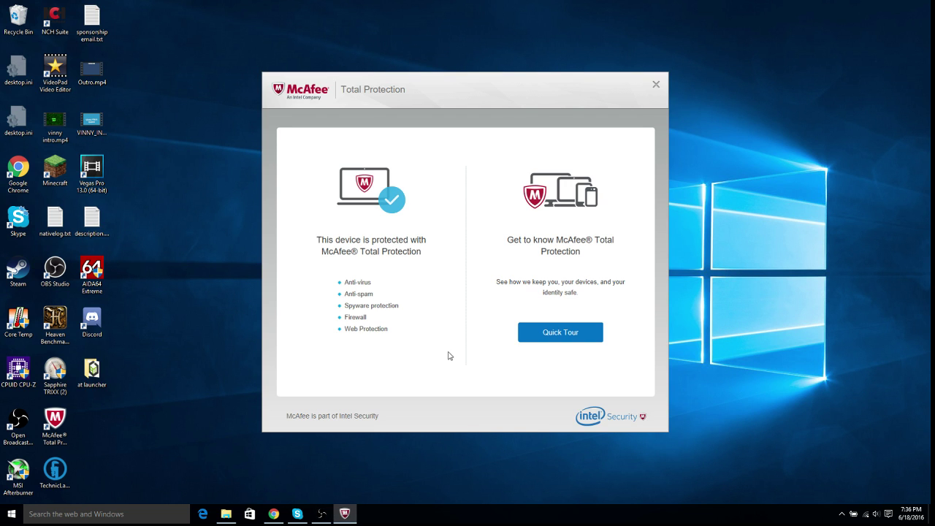
# - Close the McAfee welcome window and search Google for 'malwarebytes' in Chrome
pyautogui.click(656, 84)
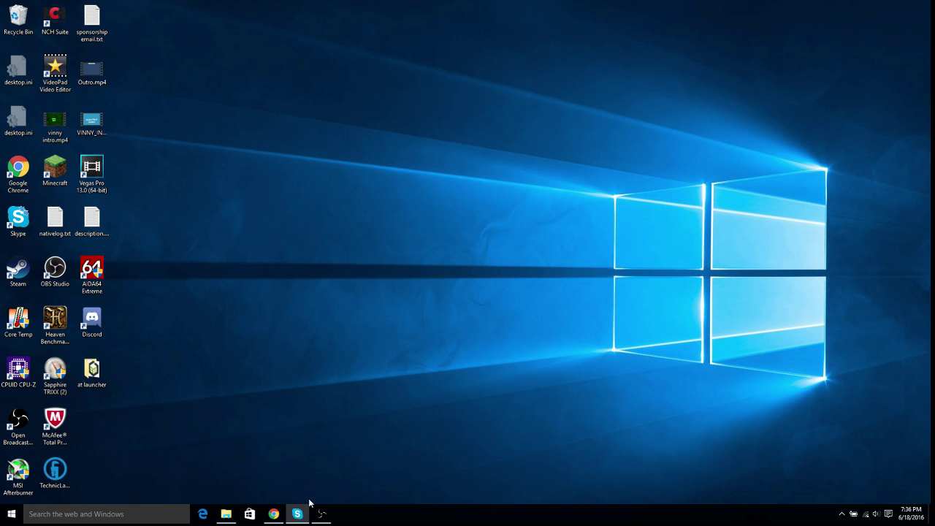
pyautogui.click(271, 518)
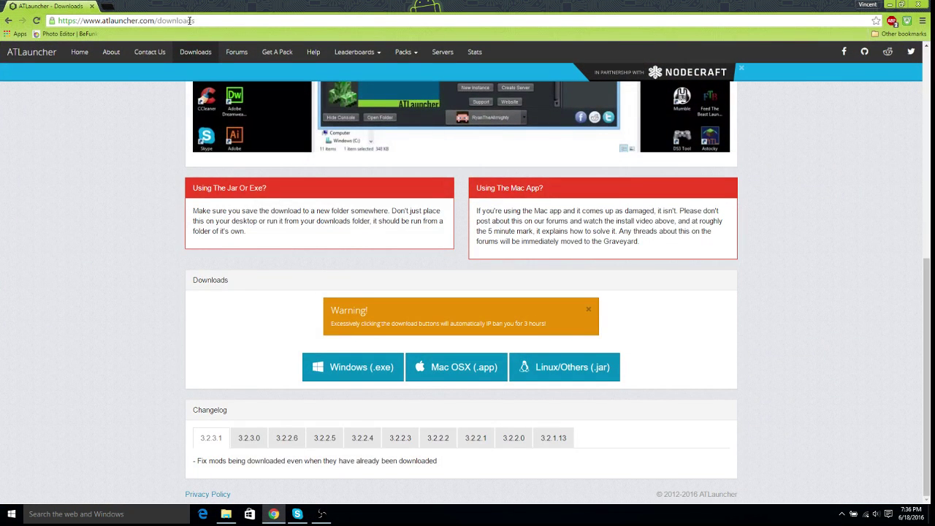
pyautogui.click(190, 21)
pyautogui.press('BackSpace')
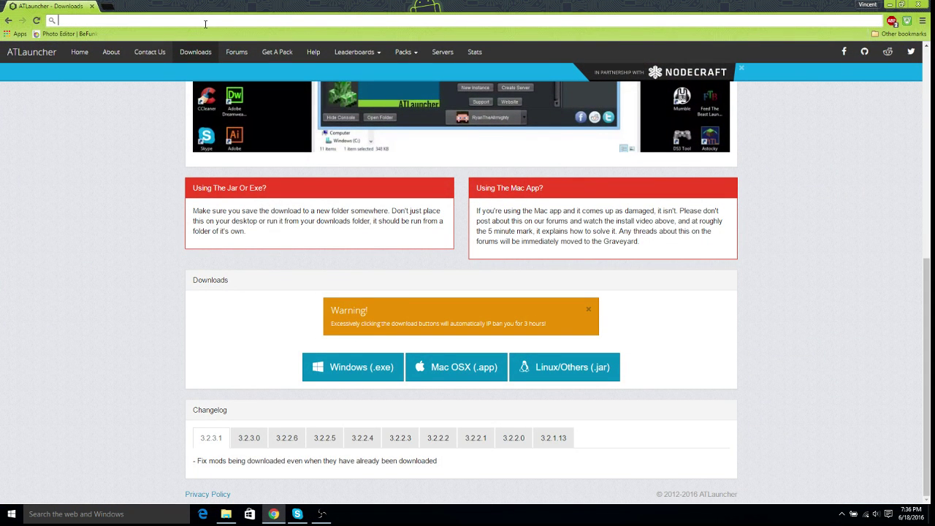
pyautogui.write('malwarebytes')
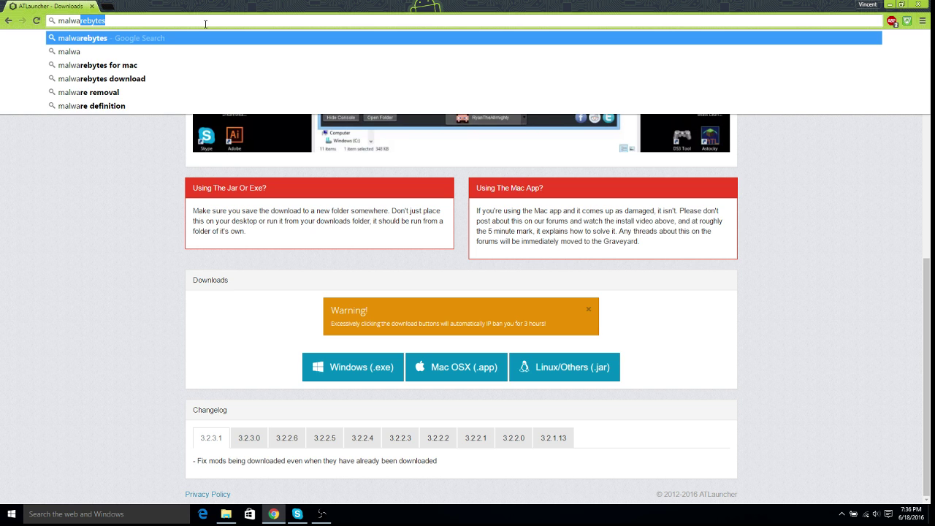
pyautogui.press('Return')
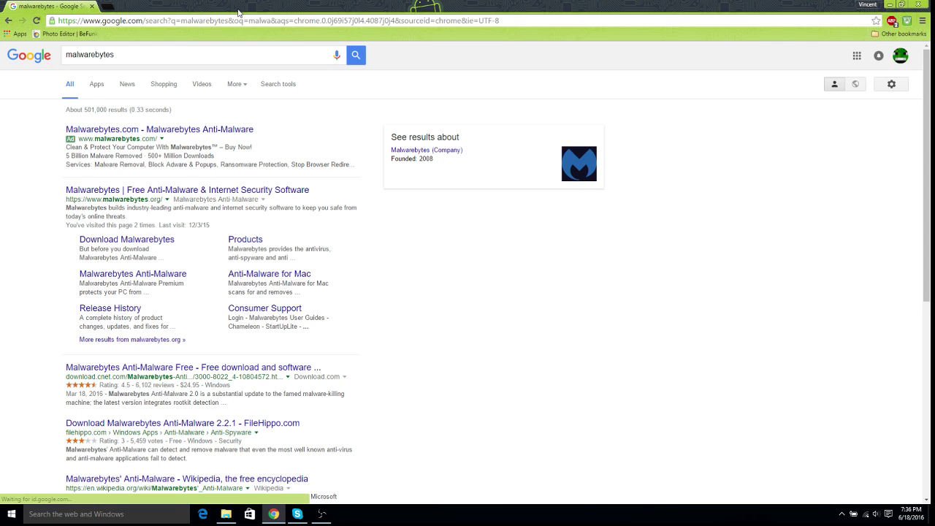
# - Open malwarebytes.org, view its download page, then close Chrome
pyautogui.click(163, 192)
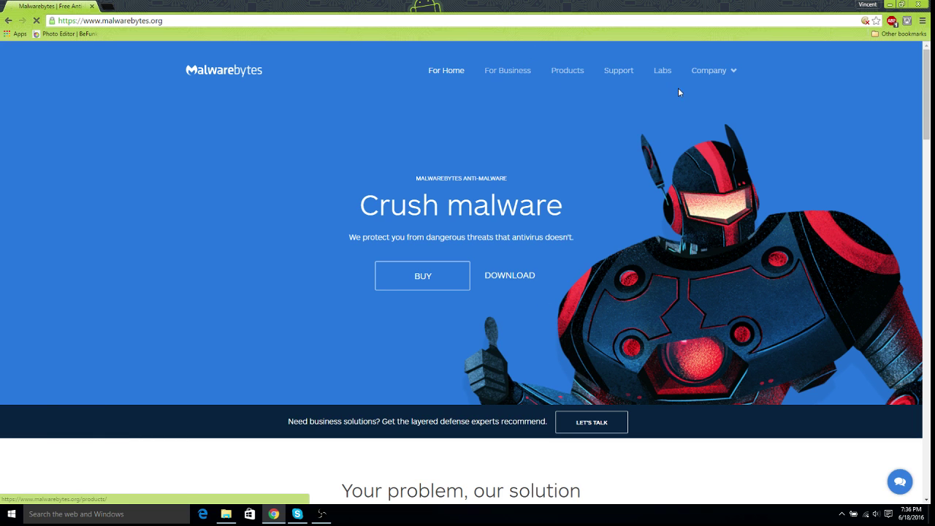
pyautogui.click(510, 276)
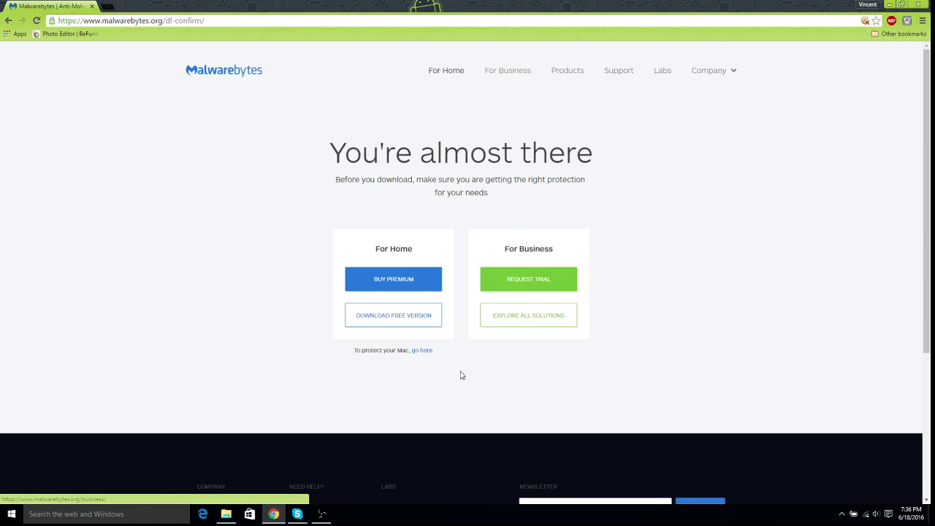
pyautogui.scroll(-3, 449, 388)
pyautogui.scroll(3, 451, 390)
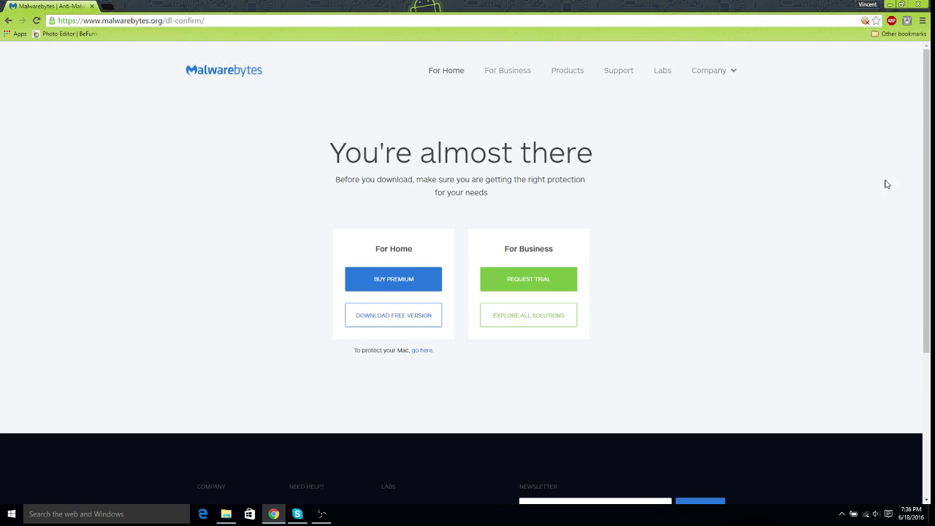
pyautogui.click(920, 4)
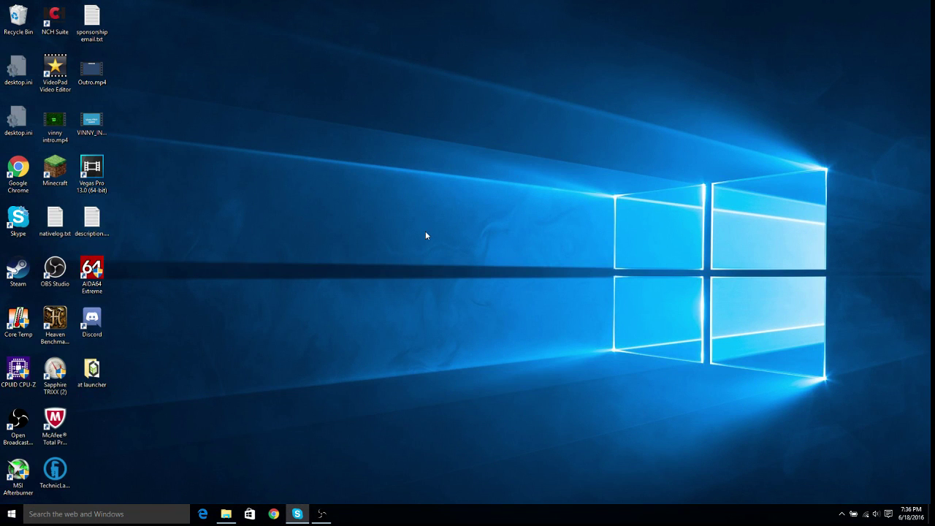
# - Run Disk Cleanup on Local Disk (C:) from its Properties, with 7.32 MB of 1.05 GB selected
pyautogui.click(226, 514)
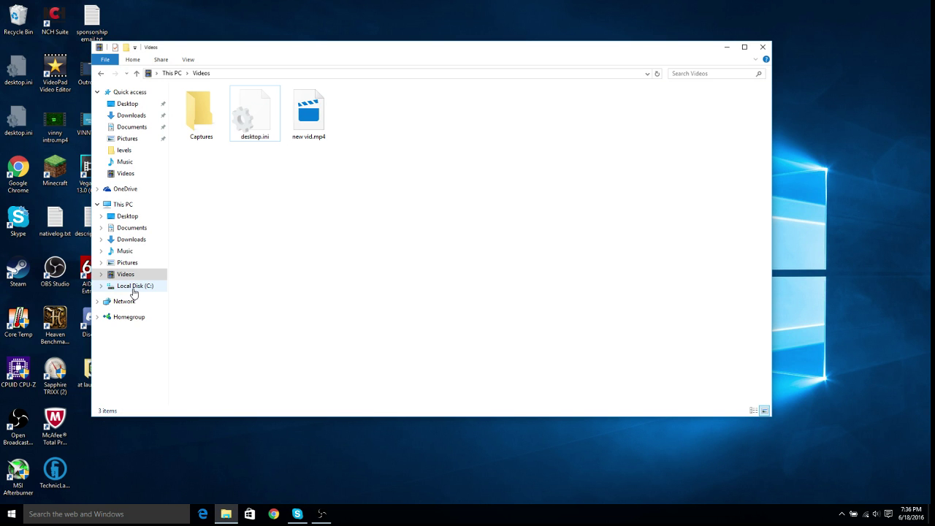
pyautogui.rightClick(134, 292)
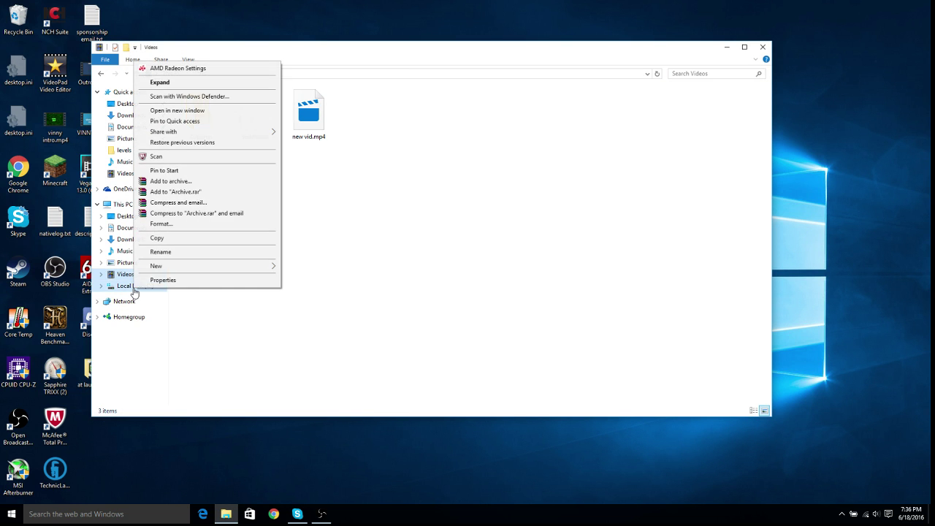
pyautogui.click(174, 280)
pyautogui.moveTo(264, 263); pyautogui.dragTo(309, 95)
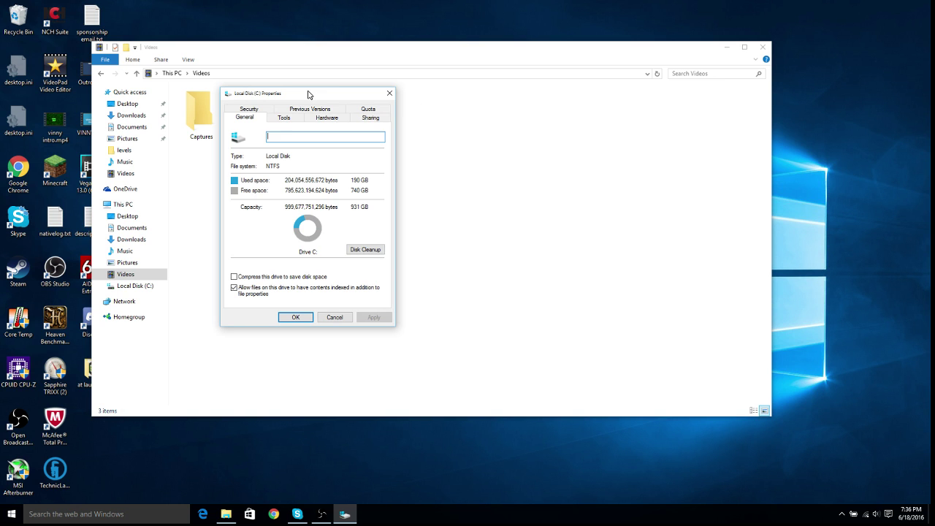
pyautogui.click(370, 251)
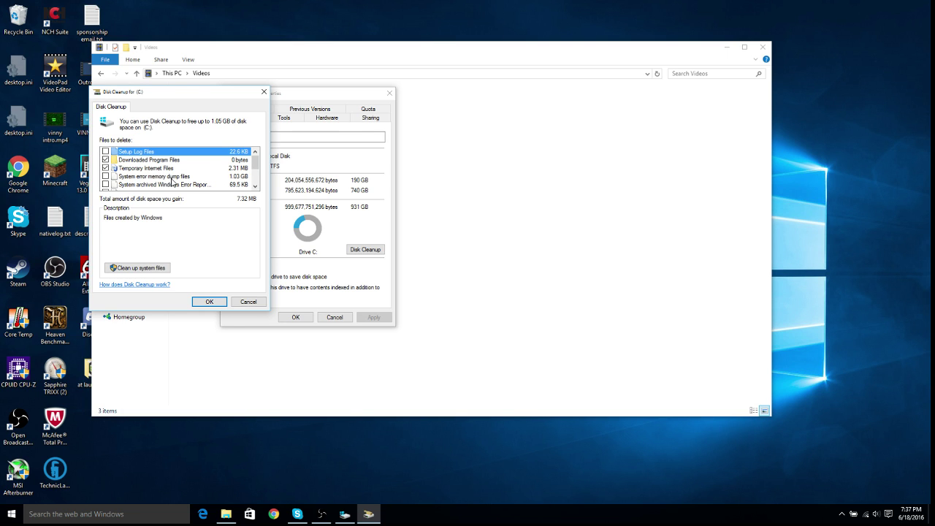
pyautogui.click(208, 302)
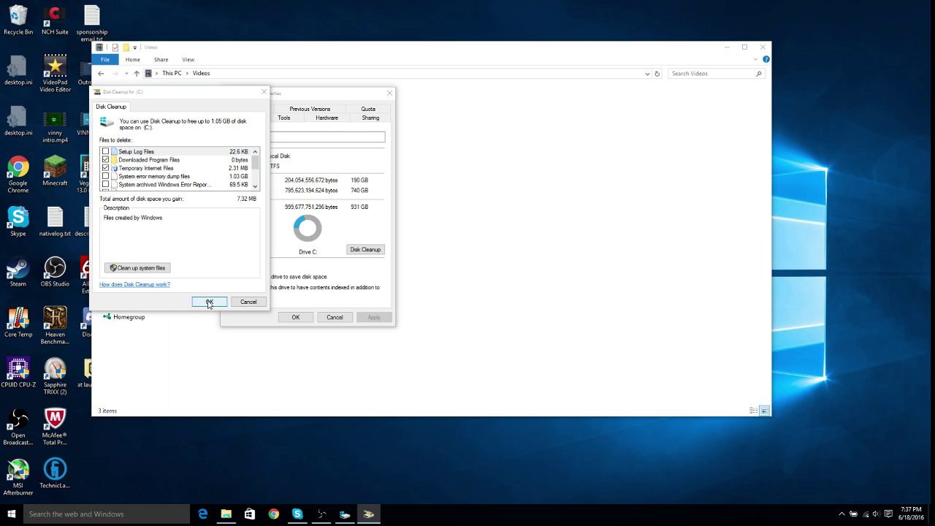
# - Cancel the deletion, close Disk Cleanup, check drive C: for errors, then close Properties and minimise Videos
pyautogui.click(532, 265)
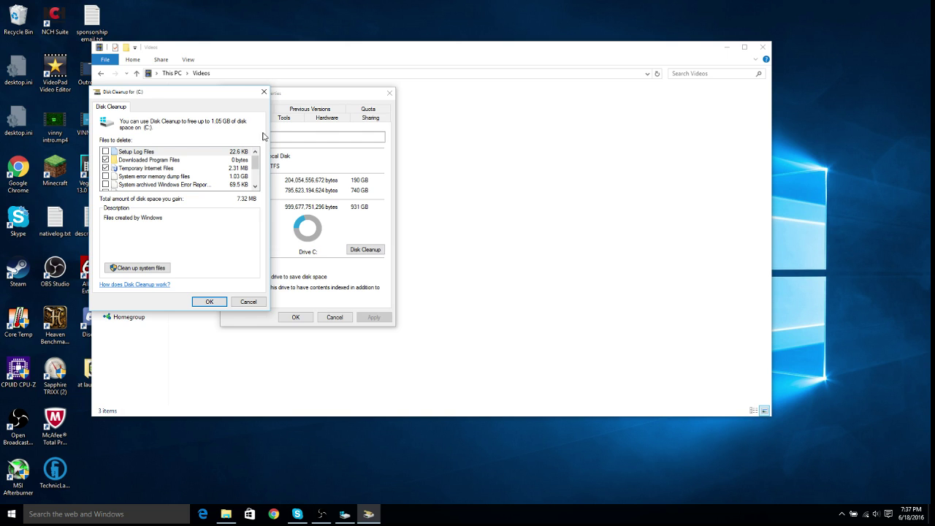
pyautogui.click(265, 92)
pyautogui.click(284, 117)
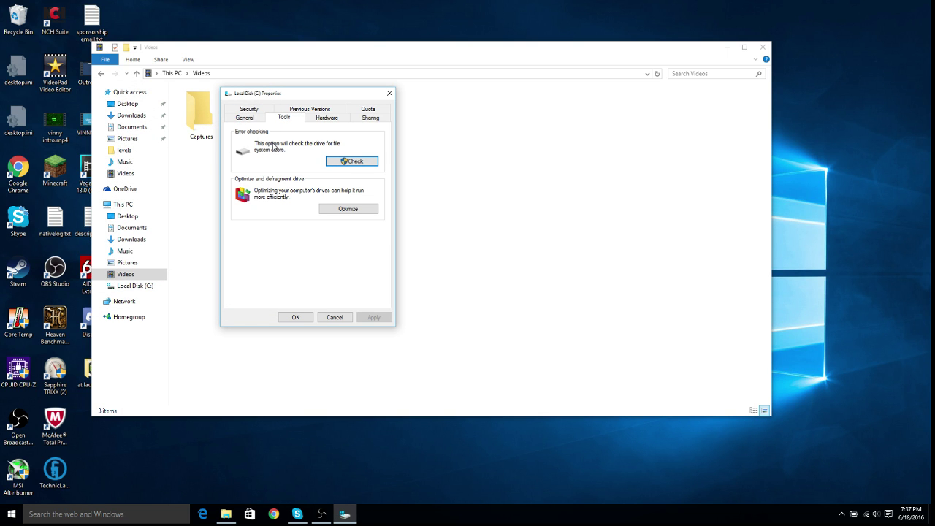
pyautogui.click(350, 162)
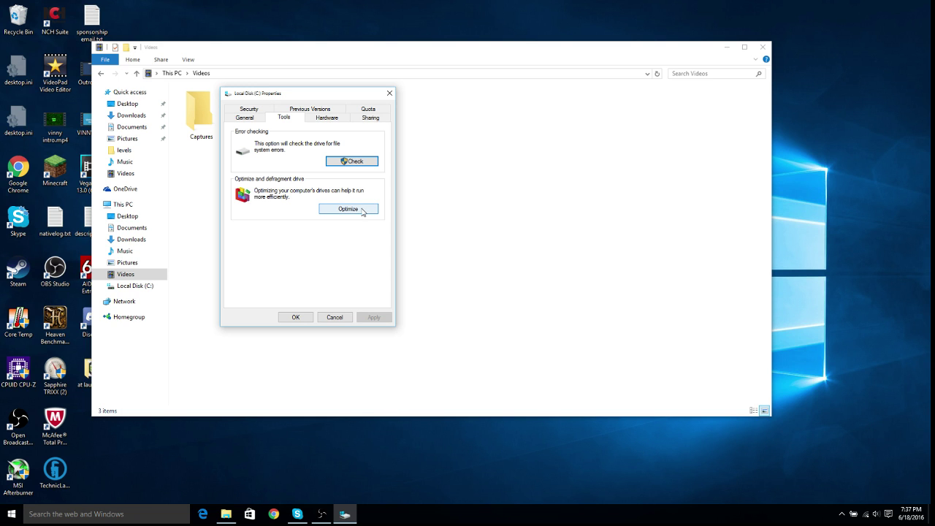
pyautogui.click(391, 93)
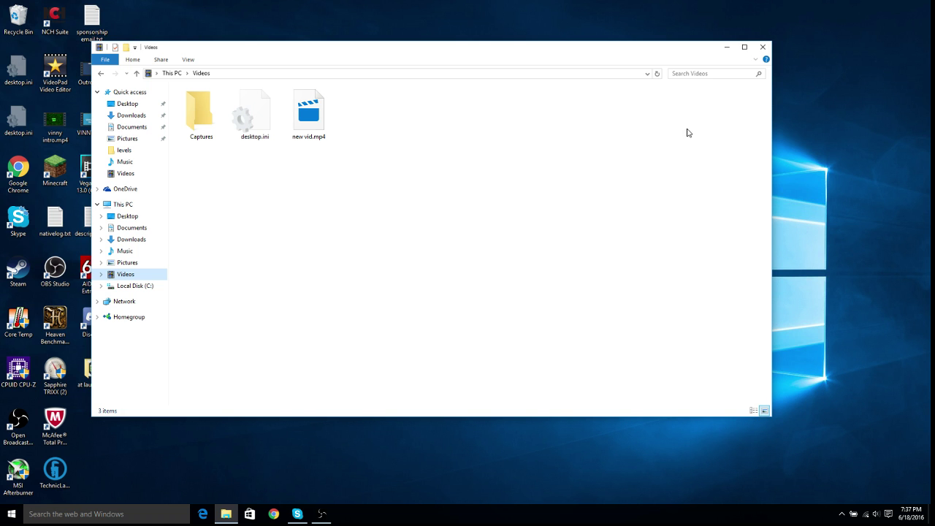
pyautogui.click(727, 47)
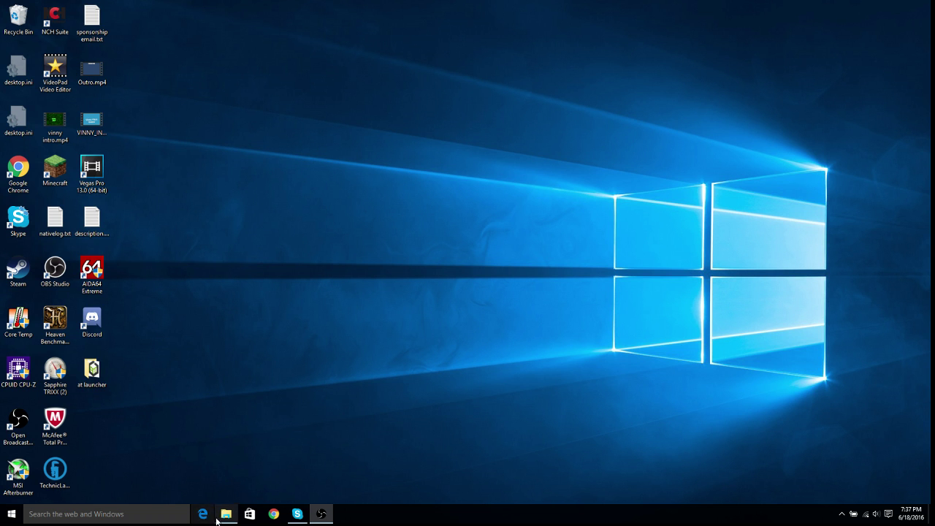
# - Open Programs and Features from Windows search and maximise its window
pyautogui.click(150, 515)
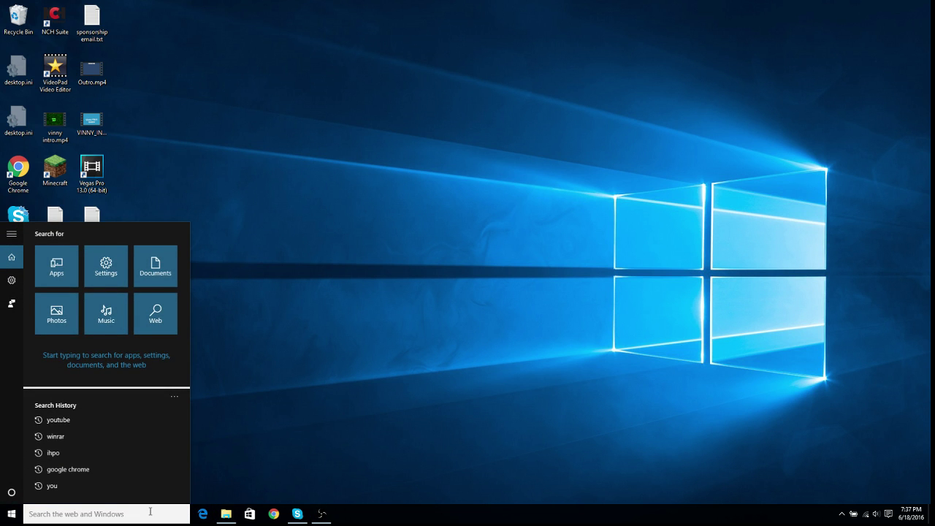
pyautogui.write('program')
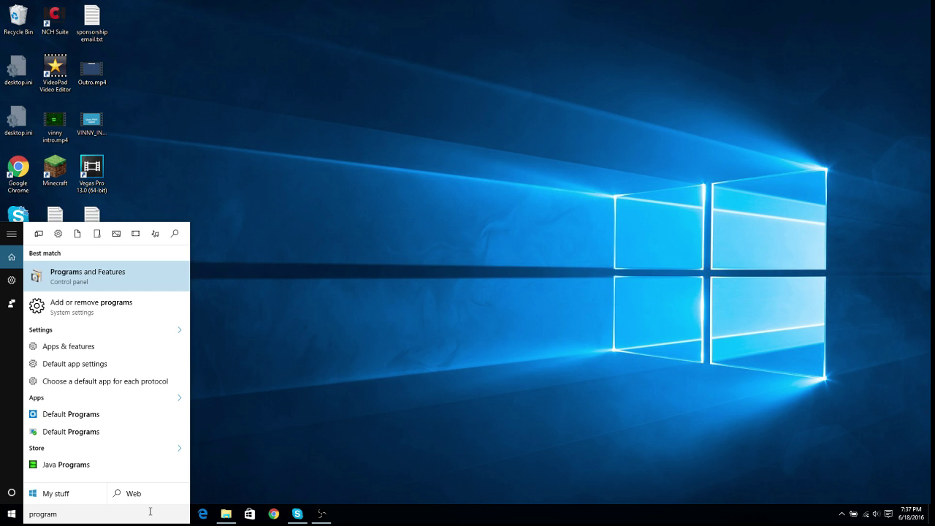
pyautogui.press('Return')
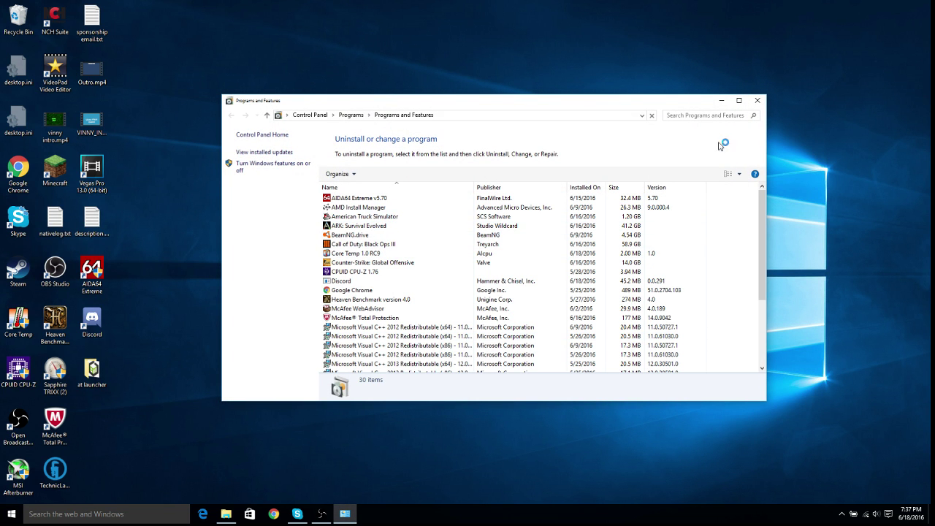
pyautogui.click(739, 100)
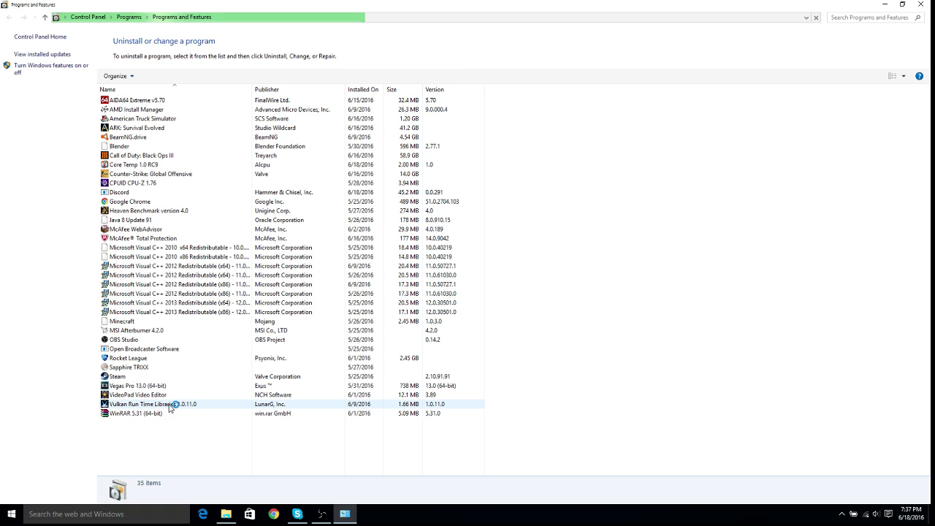
# - Select Vulkan Run Time Libraries and sort the programs by Installed On, newest first
pyautogui.click(155, 409)
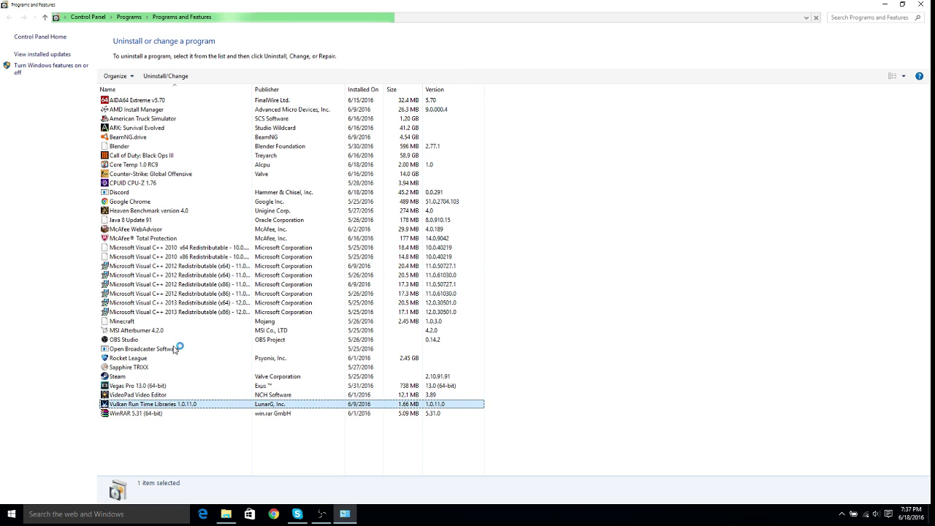
pyautogui.click(163, 76)
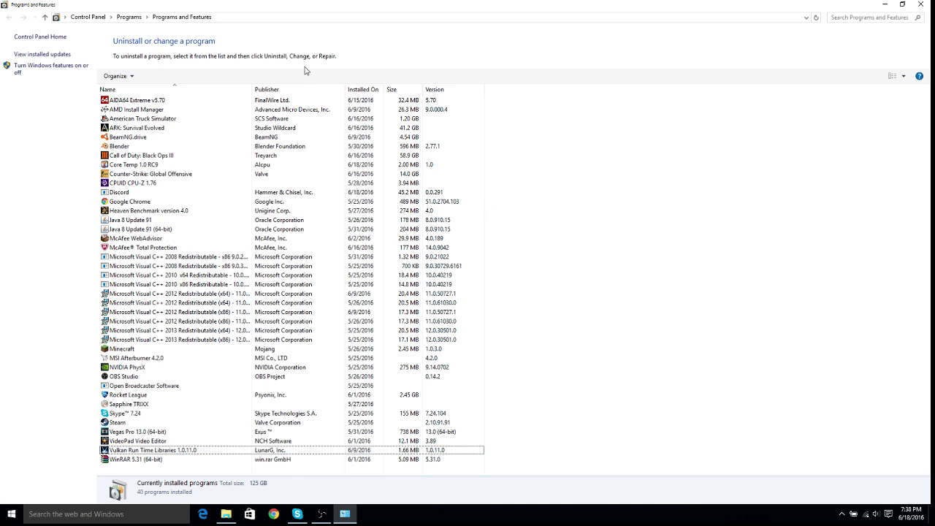
pyautogui.click(362, 90)
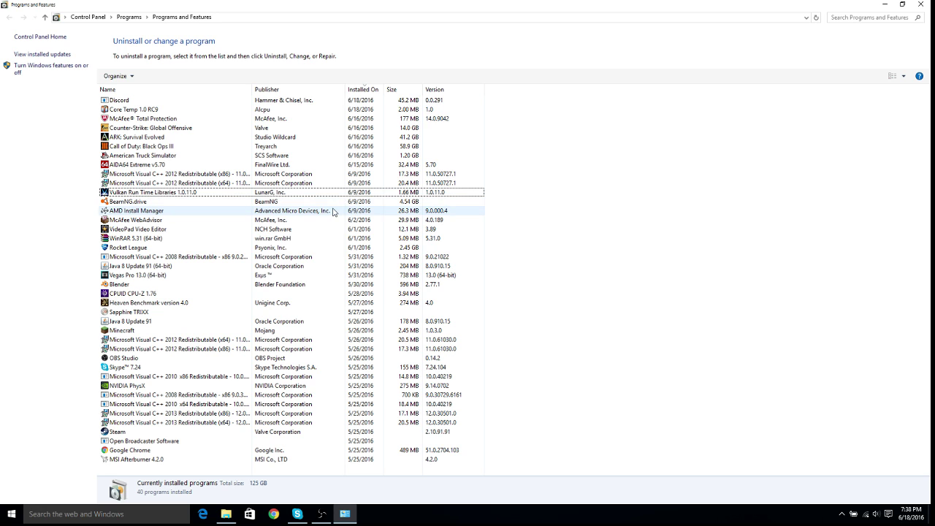
# - Remove Vulkan Run Time Libraries 1.0.11.0 with its uninstaller and close the wizard when done
pyautogui.click(195, 193)
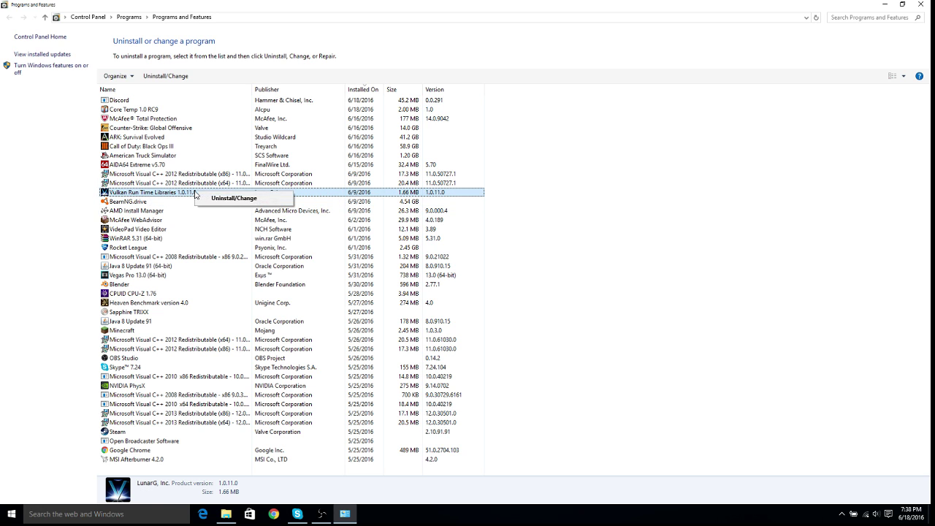
pyautogui.click(239, 199)
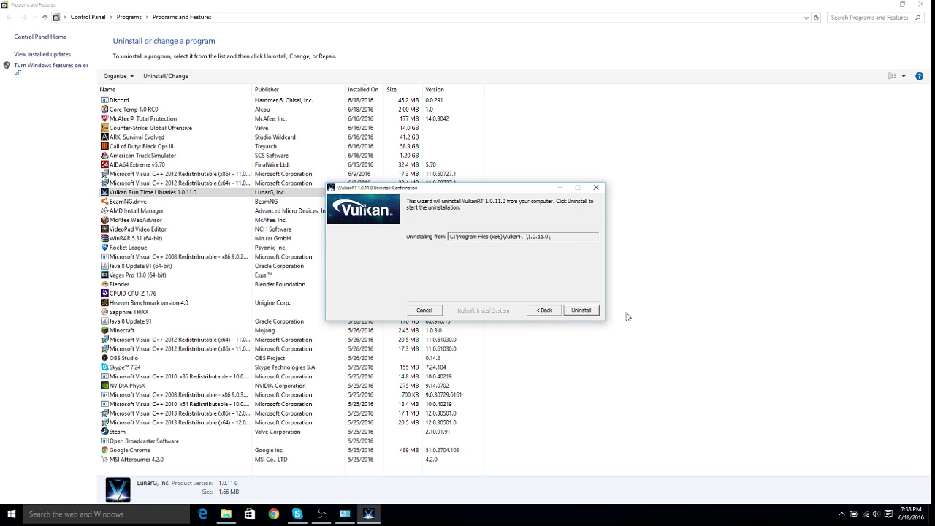
pyautogui.click(584, 313)
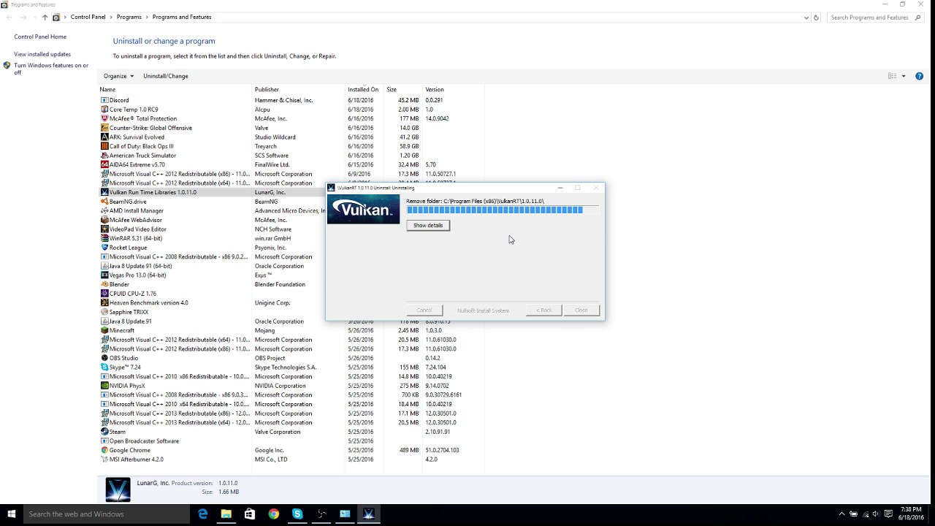
pyautogui.click(590, 311)
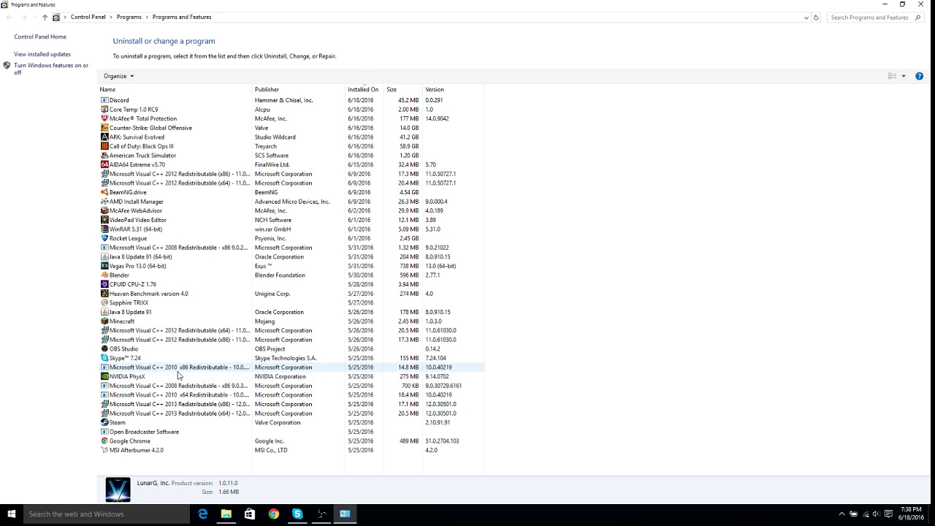
# - Remove MSI Afterburner 4.2.0, choosing Yes to keep its settings, then close Programs and Features
pyautogui.click(140, 451)
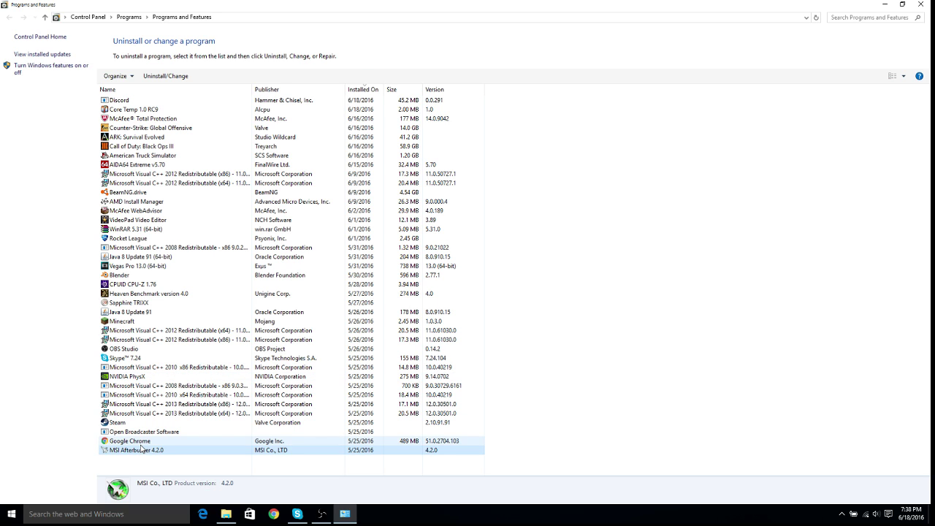
pyautogui.click(183, 76)
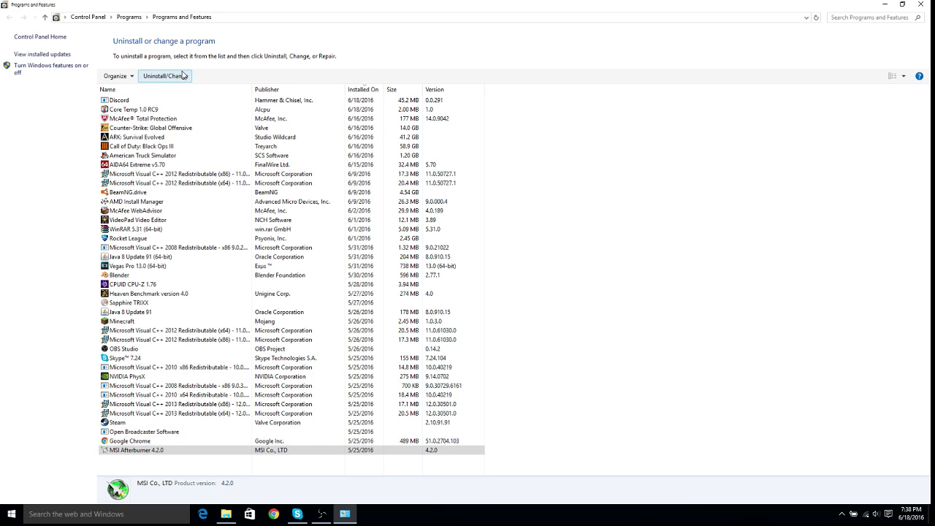
pyautogui.click(527, 336)
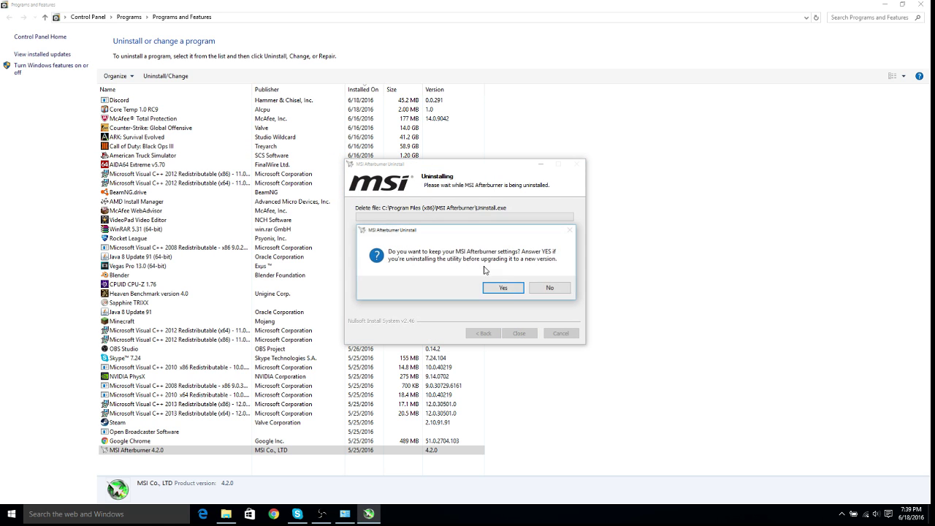
pyautogui.click(511, 292)
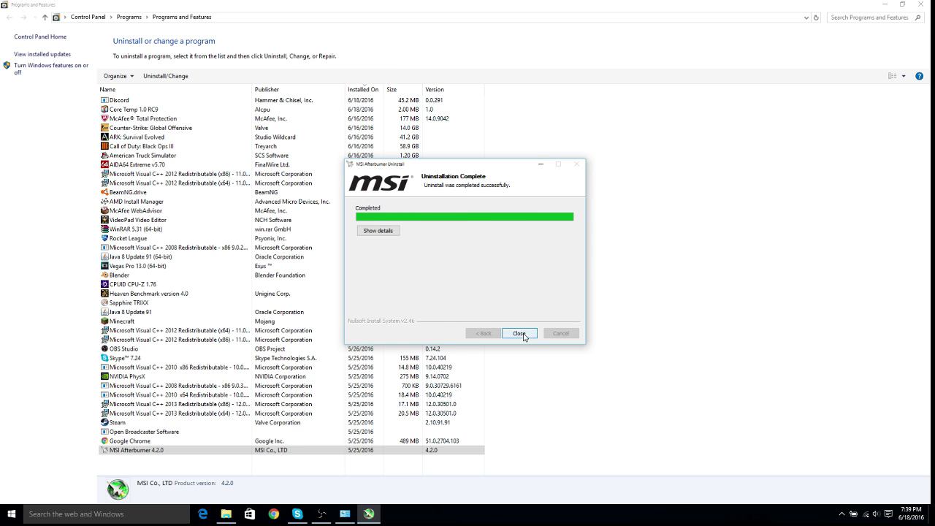
pyautogui.click(520, 334)
pyautogui.click(921, 5)
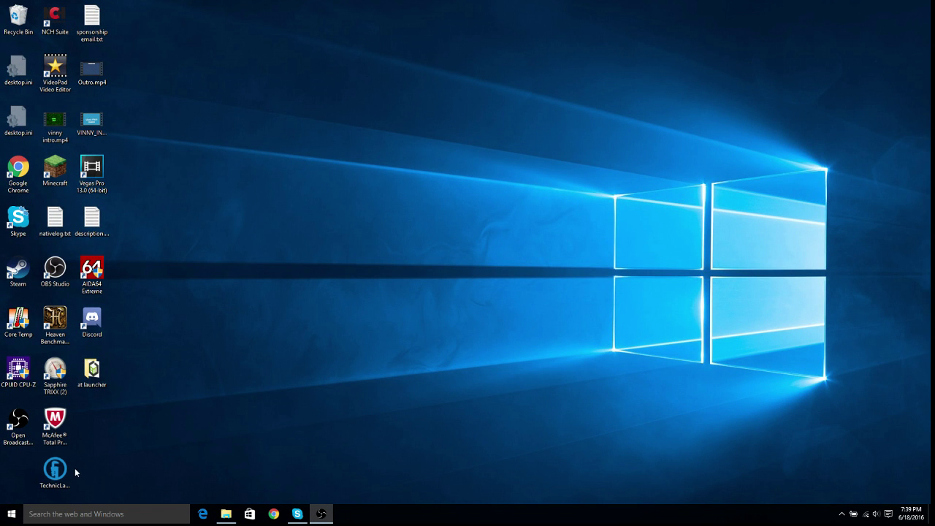
# - Open the AppData Roaming folder with Win+R %appdata% and look inside Screaming Bee
pyautogui.press('super+r')
pyautogui.click(94, 453)
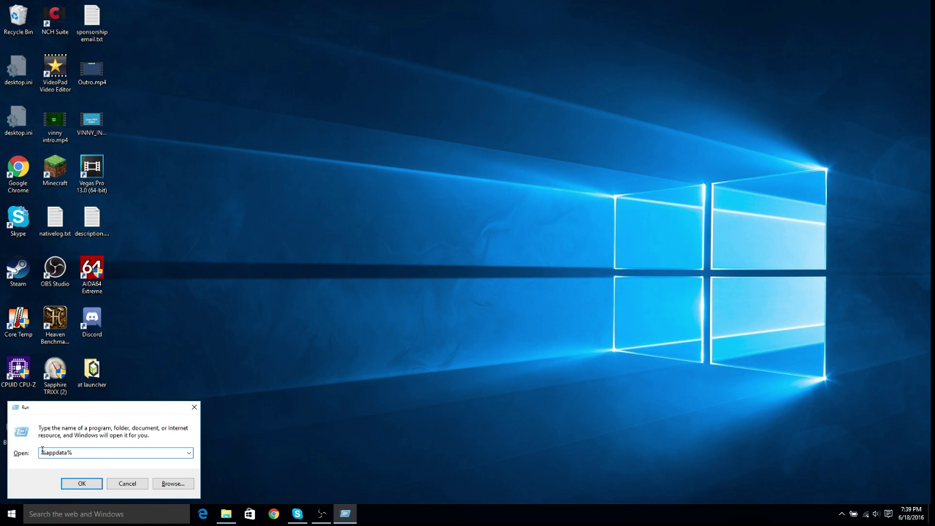
pyautogui.click(96, 484)
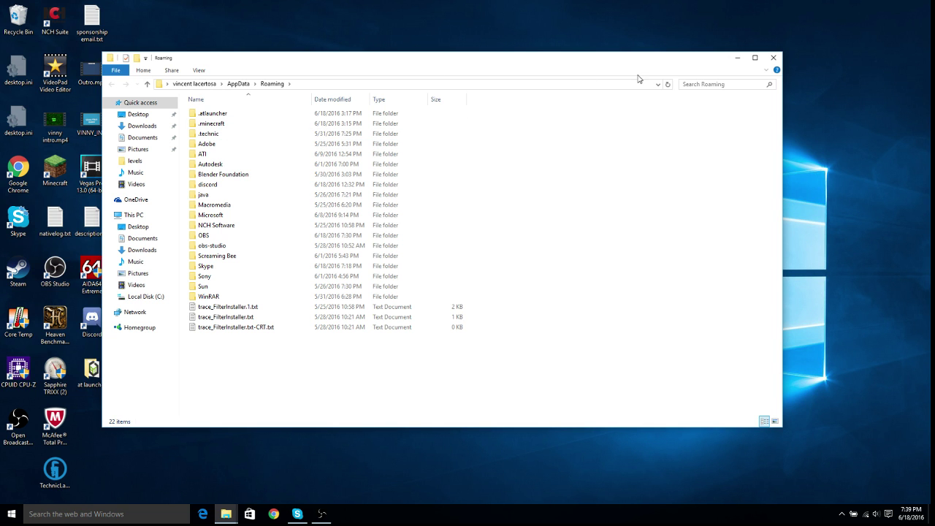
pyautogui.moveTo(626, 62); pyautogui.dragTo(669, 66)
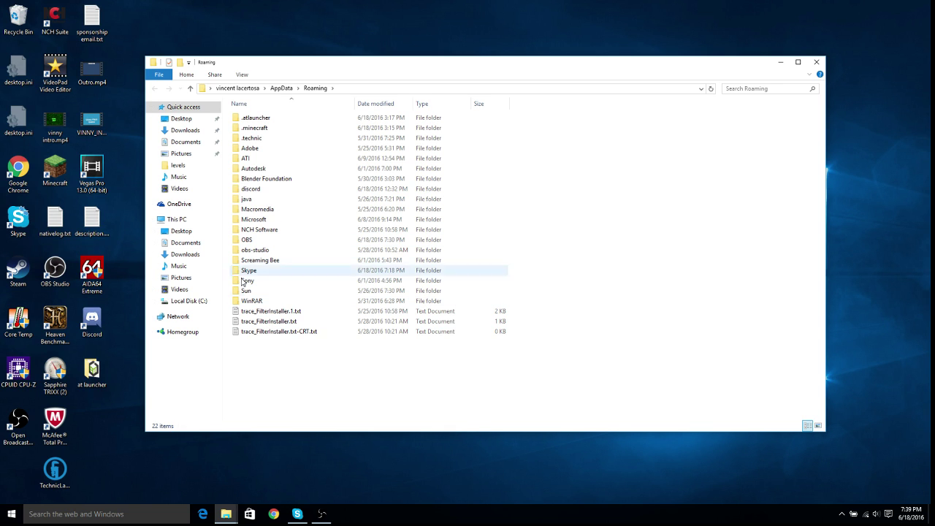
pyautogui.doubleClick(287, 260)
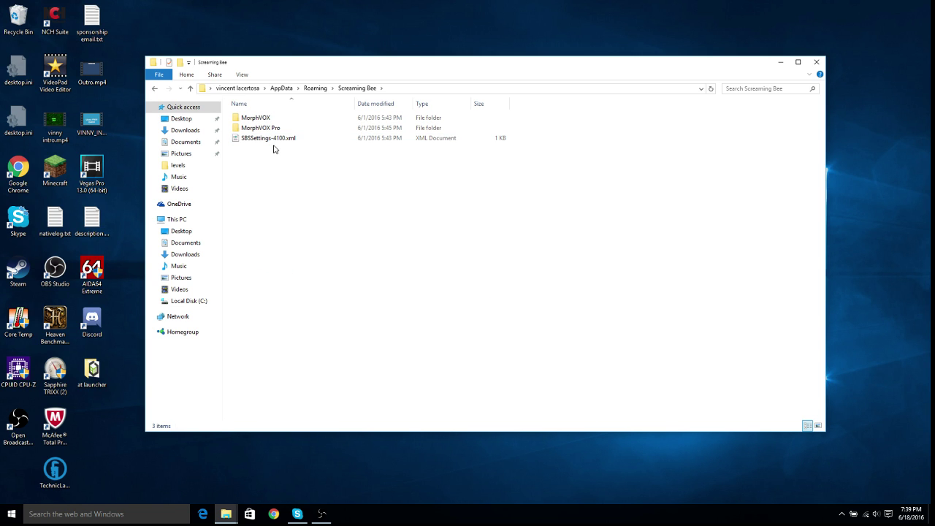
pyautogui.click(154, 88)
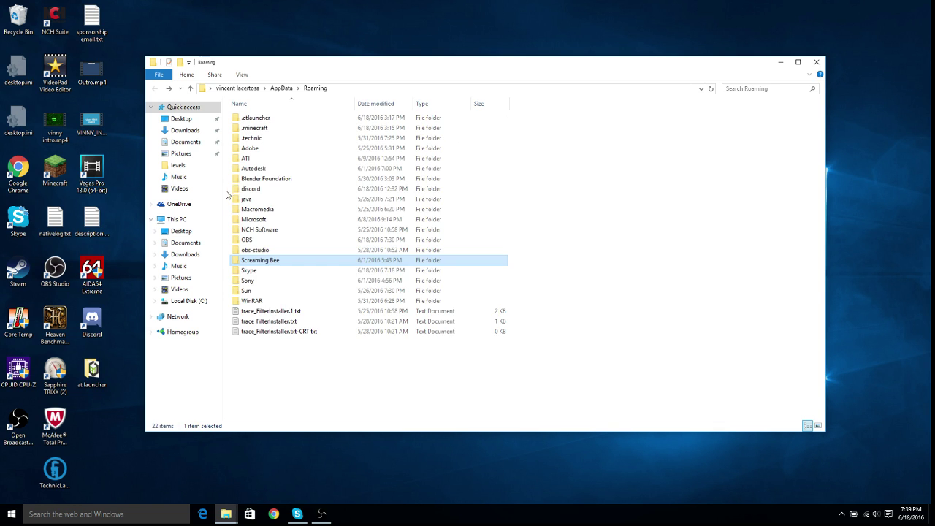
# - Delete the Voxal folder from NCH Software in Roaming, confirming with Yes
pyautogui.doubleClick(287, 233)
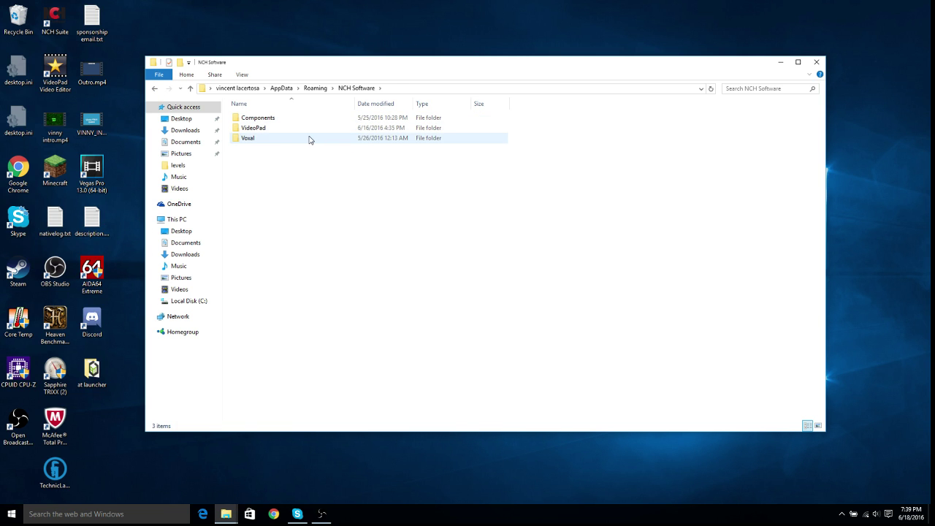
pyautogui.doubleClick(274, 138)
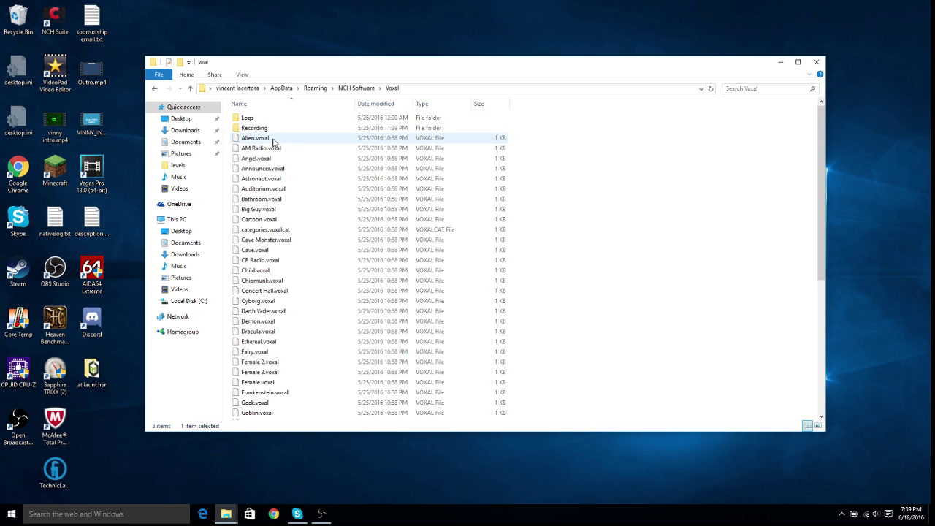
pyautogui.click(154, 89)
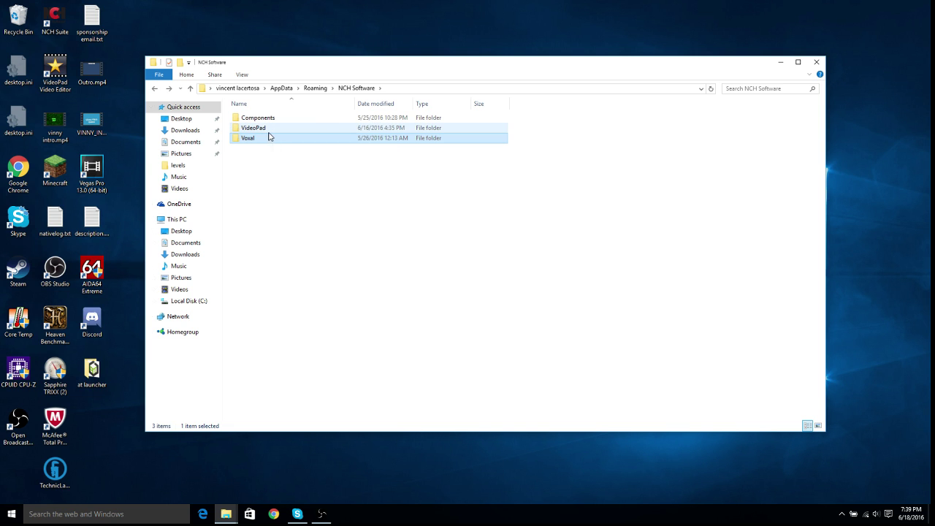
pyautogui.press('Delete')
pyautogui.click(504, 295)
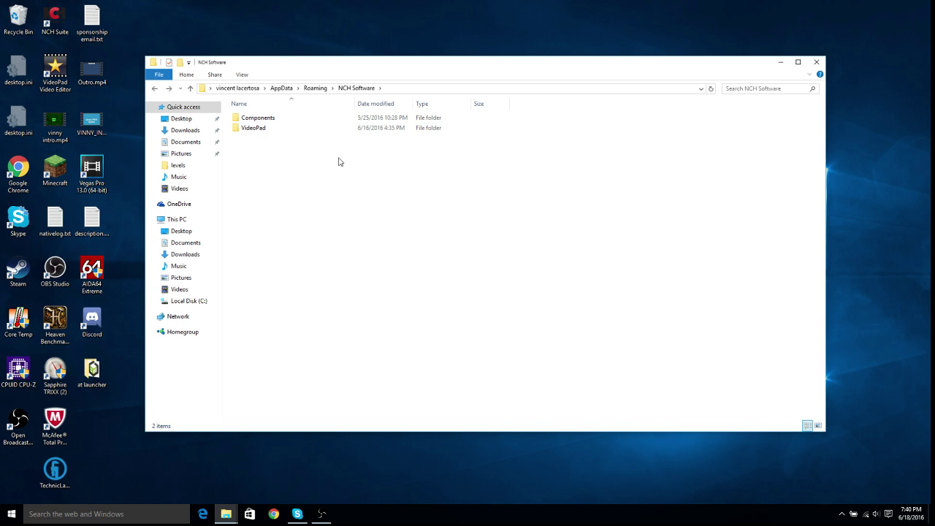
# - Keep the .minecraft folder by cancelling its deletion, then close the Roaming window
pyautogui.click(155, 89)
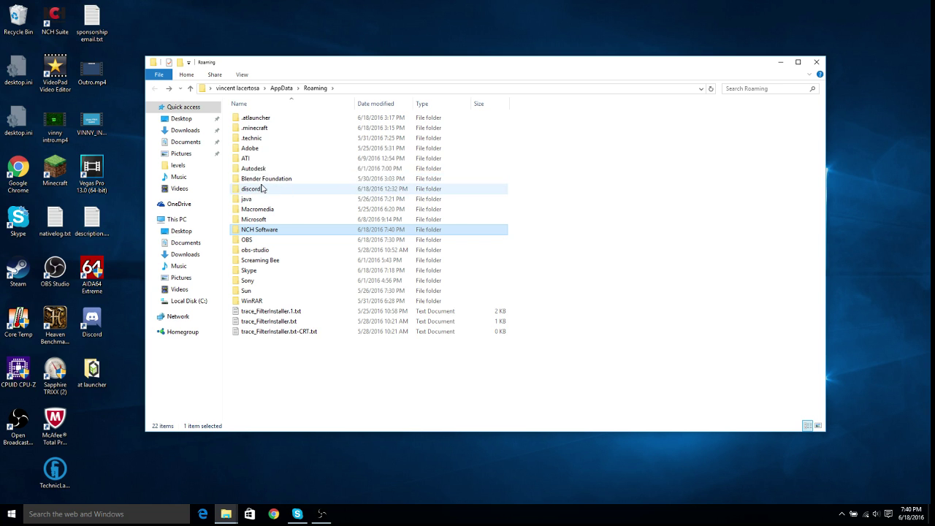
pyautogui.click(266, 130)
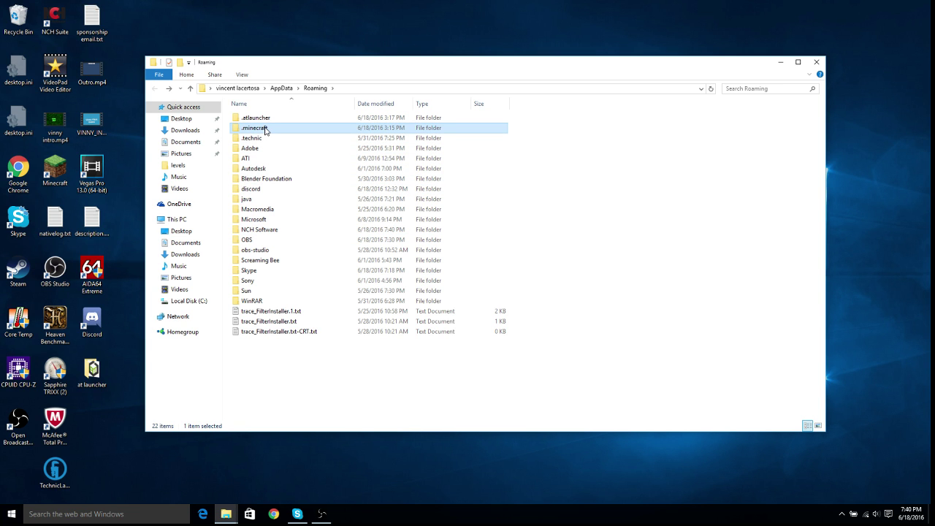
pyautogui.press('Delete')
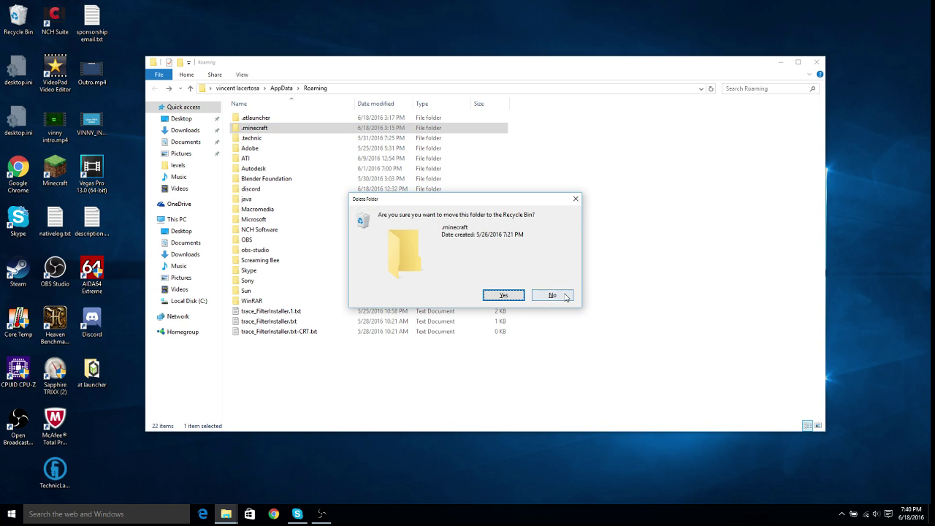
pyautogui.click(554, 296)
pyautogui.click(818, 62)
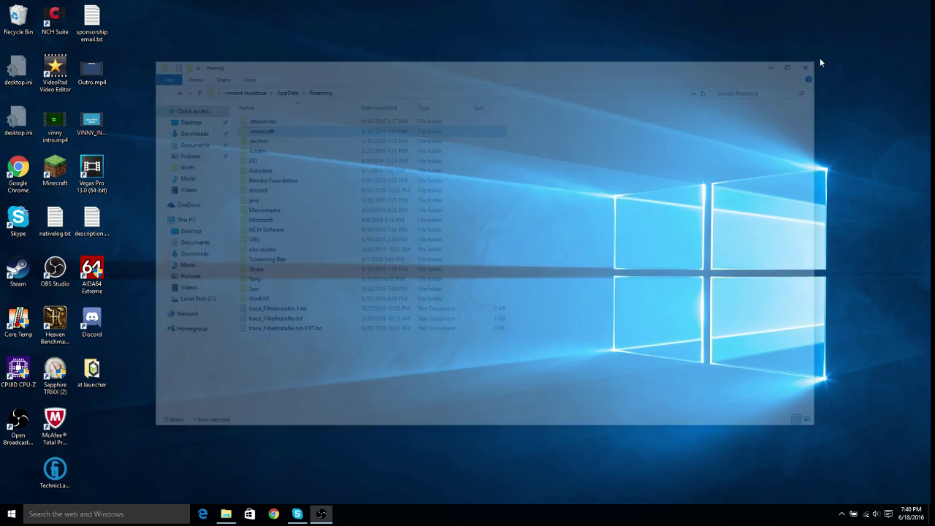